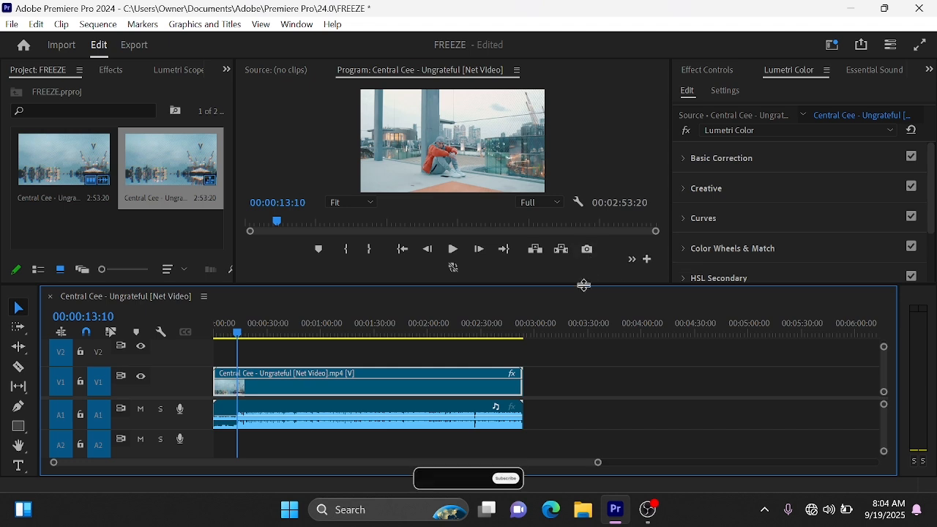
# Step: Export the frame at 00:00:13:10 as a PNG still and import it into the project
pyautogui.click(649, 260)
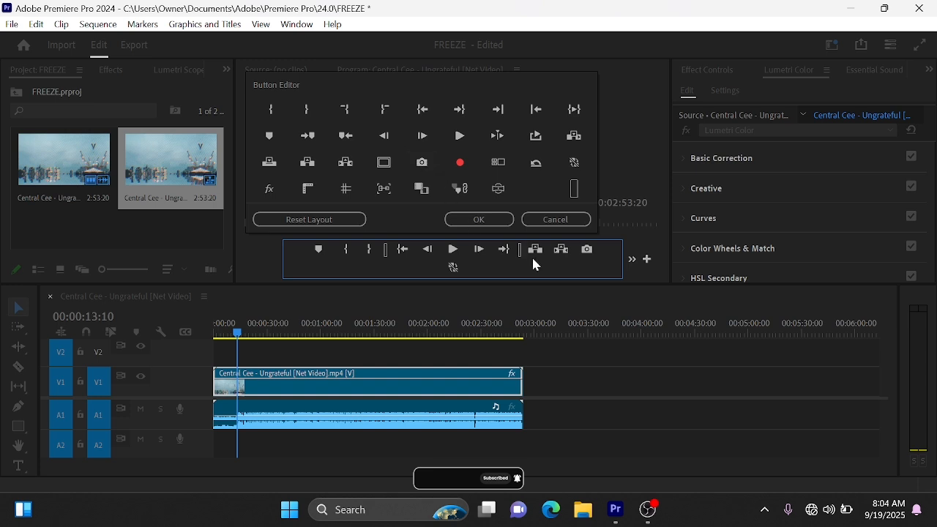
pyautogui.click(556, 219)
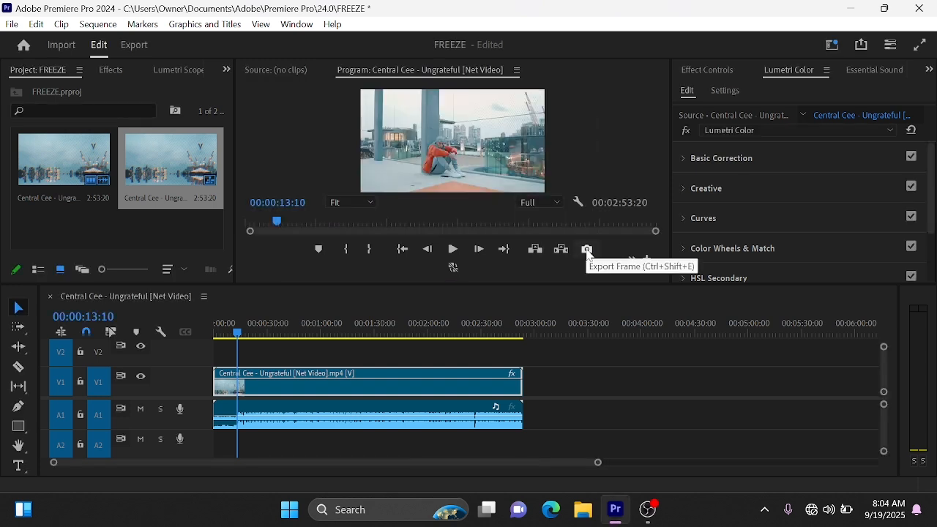
pyautogui.click(588, 250)
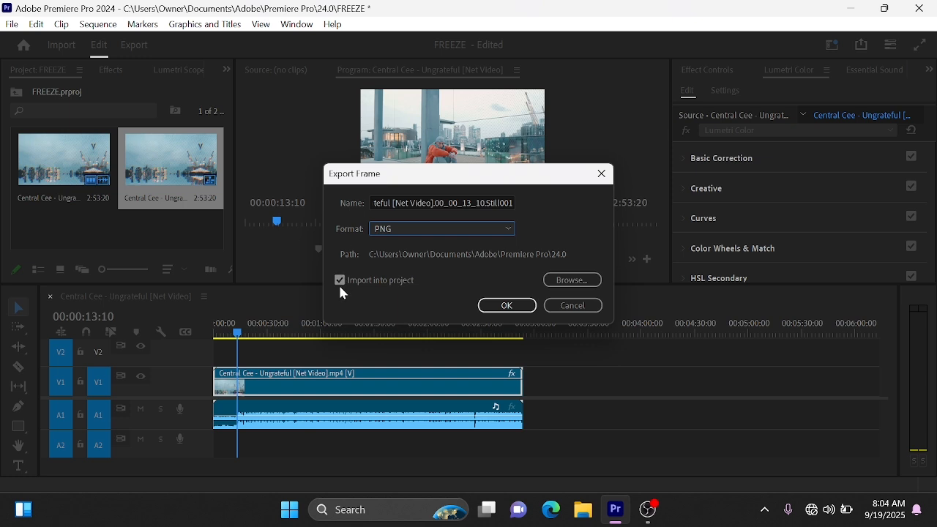
pyautogui.click(504, 306)
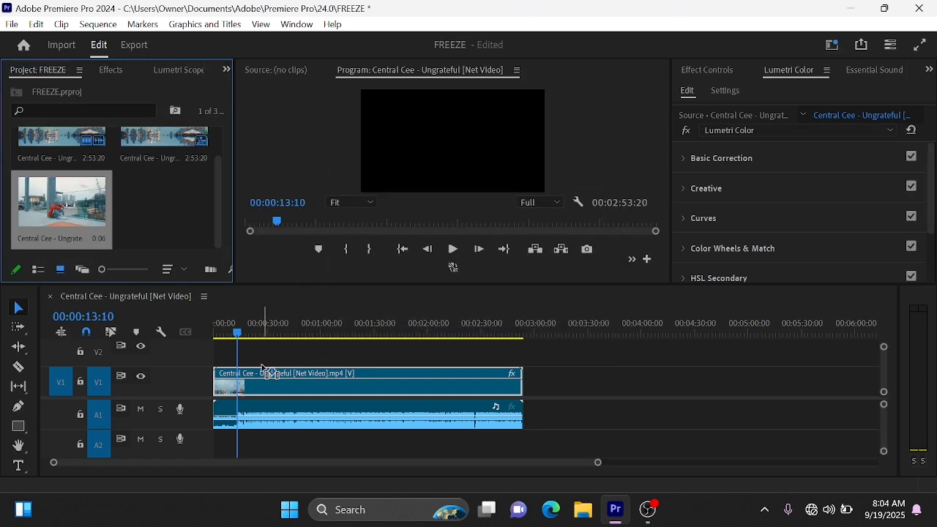
# Step: Place the exported still on track V2 at 00:00:13:10 and extend its end to make it about 5 seconds long
pyautogui.click(241, 376)
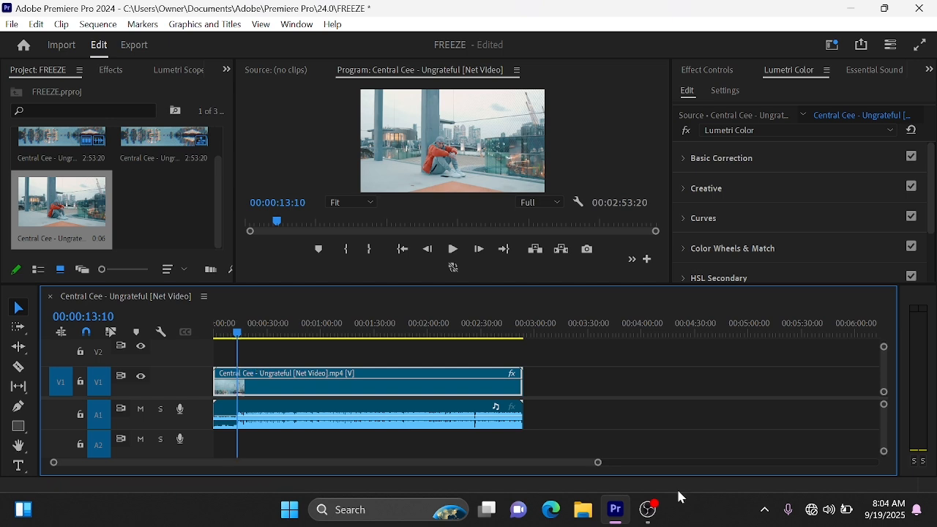
pyautogui.moveTo(598, 466); pyautogui.dragTo(396, 470)
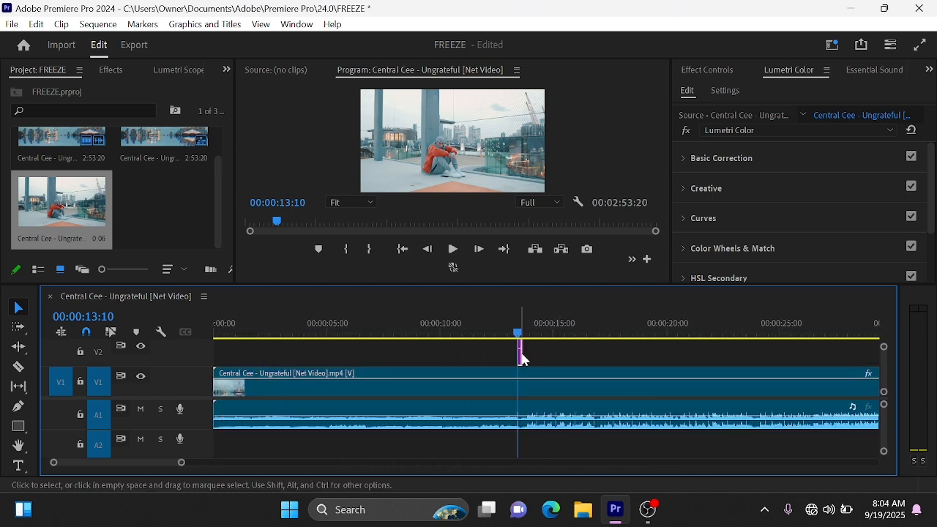
pyautogui.moveTo(520, 356); pyautogui.dragTo(637, 352)
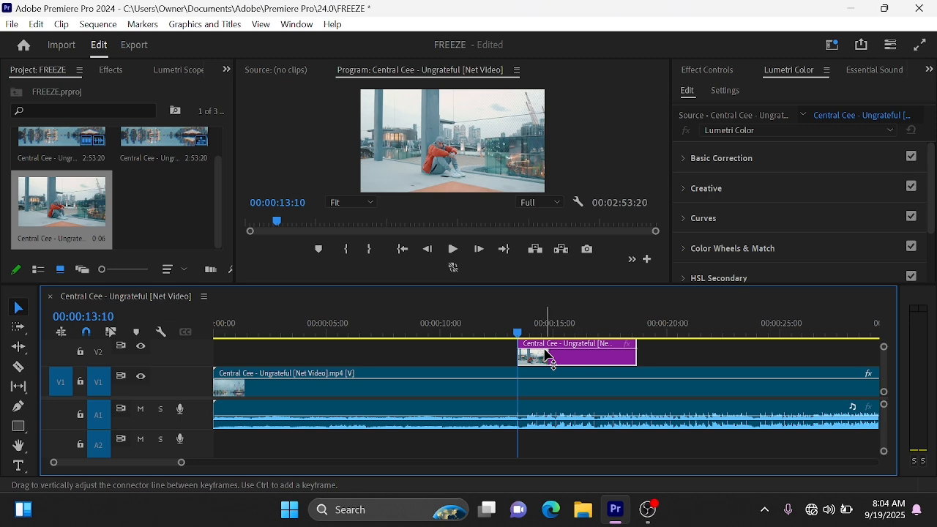
# Step: Open the V2 still in Adobe Photoshop and select the seated man with Select Subject, subtracting the phone on the ground
pyautogui.rightClick(548, 357)
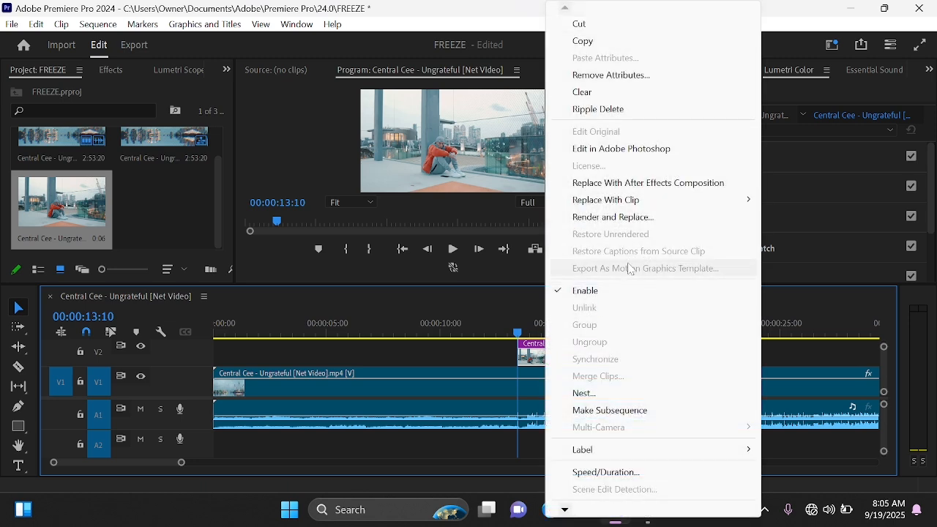
pyautogui.click(695, 150)
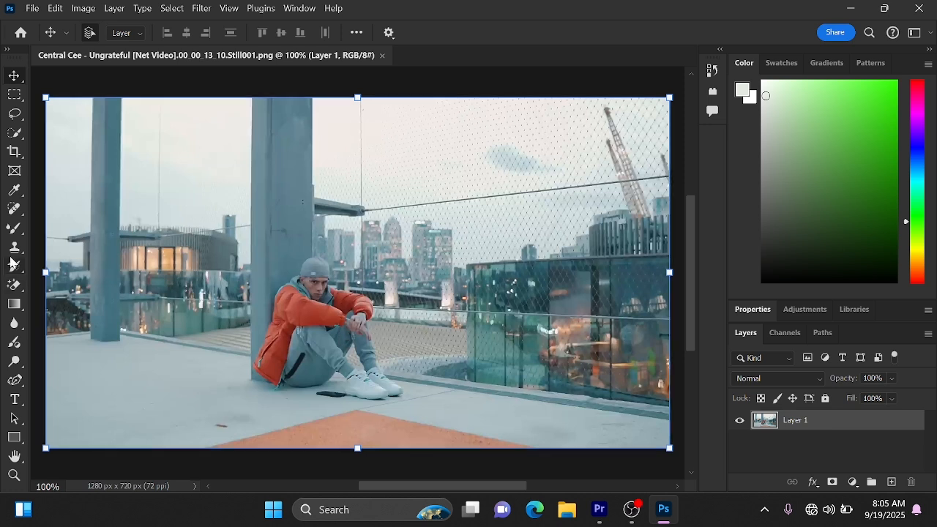
pyautogui.click(16, 134)
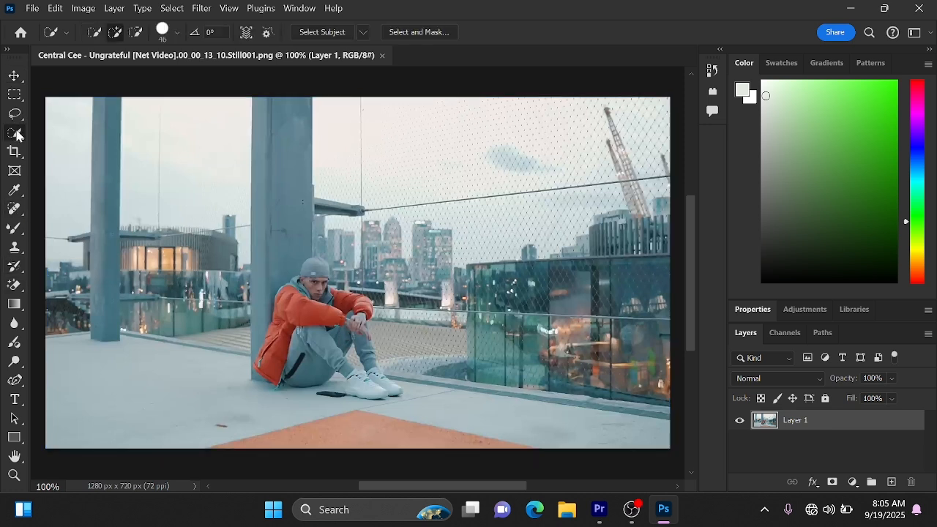
pyautogui.rightClick(17, 137)
pyautogui.click(17, 138)
pyautogui.click(320, 33)
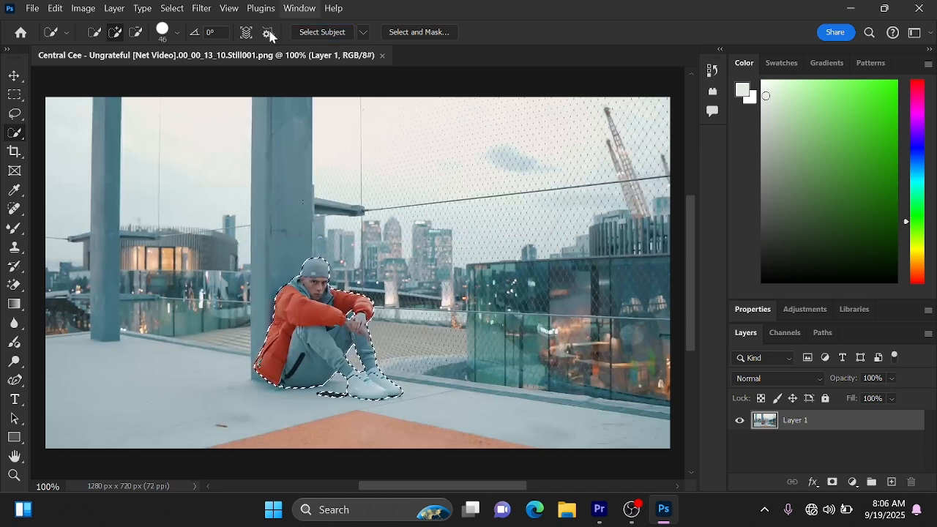
pyautogui.click(135, 32)
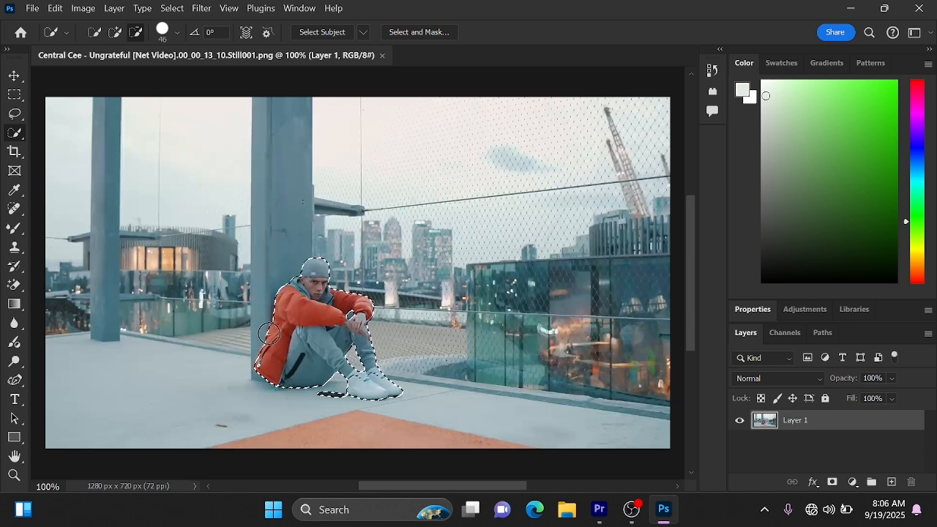
pyautogui.click(330, 399)
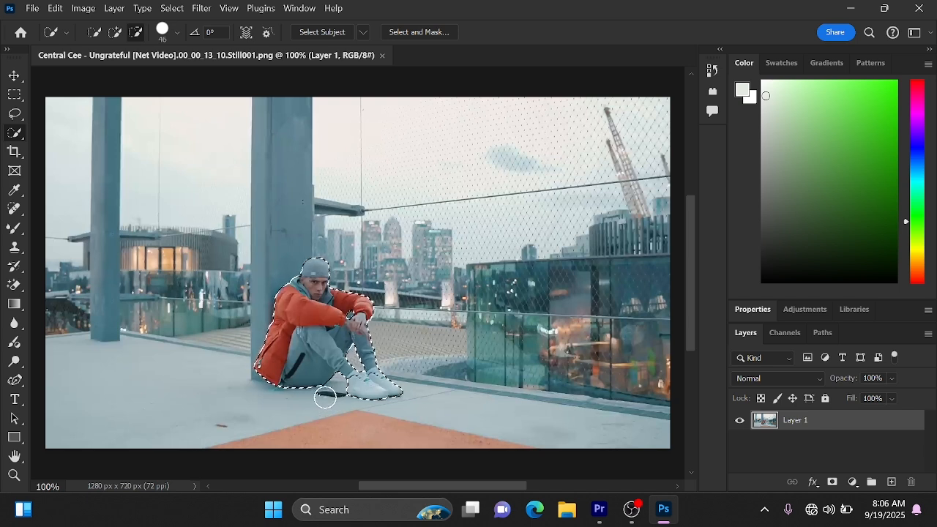
# Step: Output the selected man to a new layer through Select and Mask
pyautogui.click(418, 32)
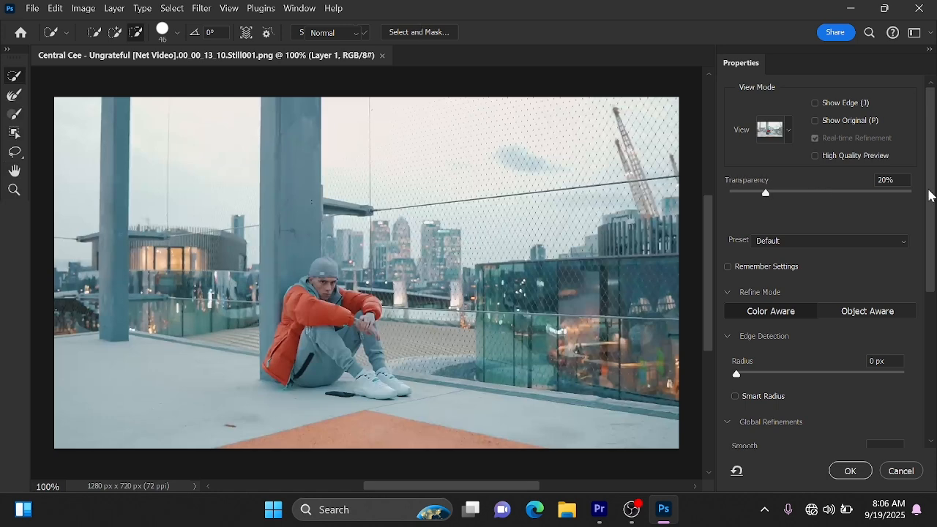
pyautogui.moveTo(931, 195); pyautogui.dragTo(935, 362)
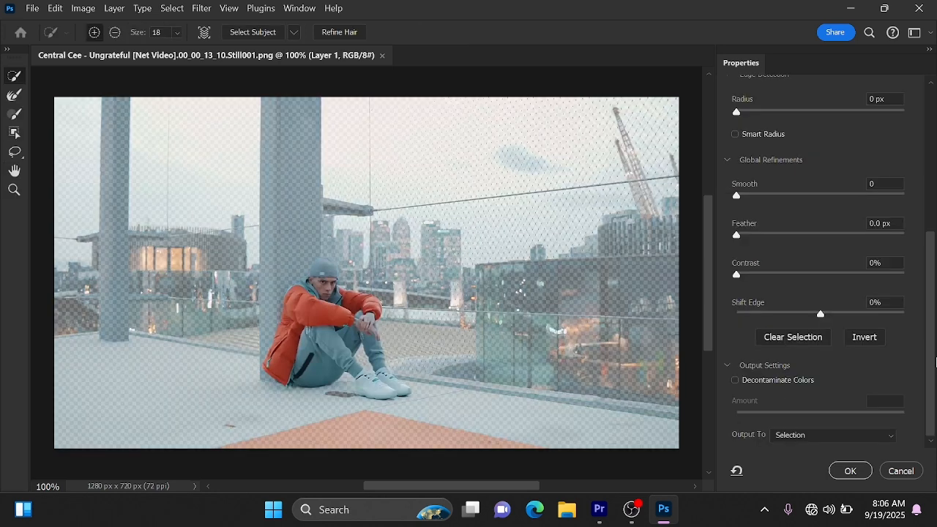
pyautogui.click(804, 436)
pyautogui.click(798, 437)
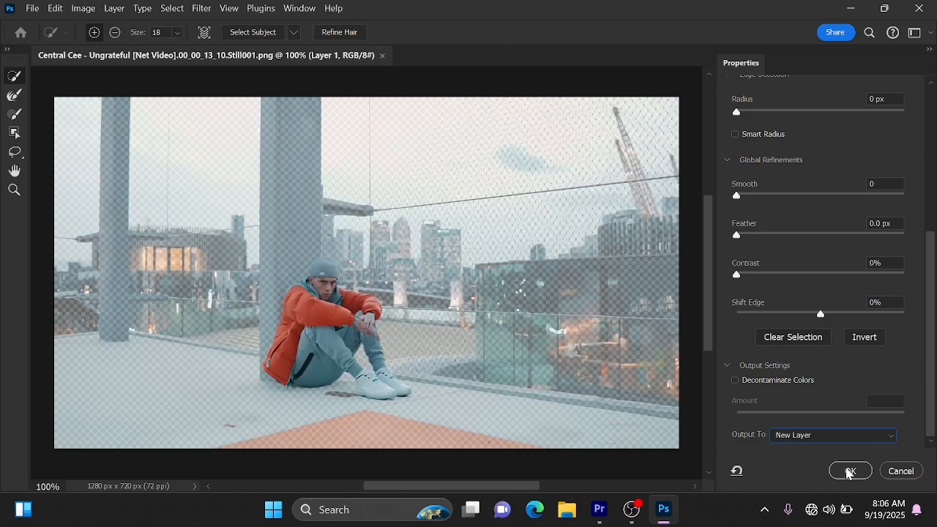
pyautogui.click(849, 471)
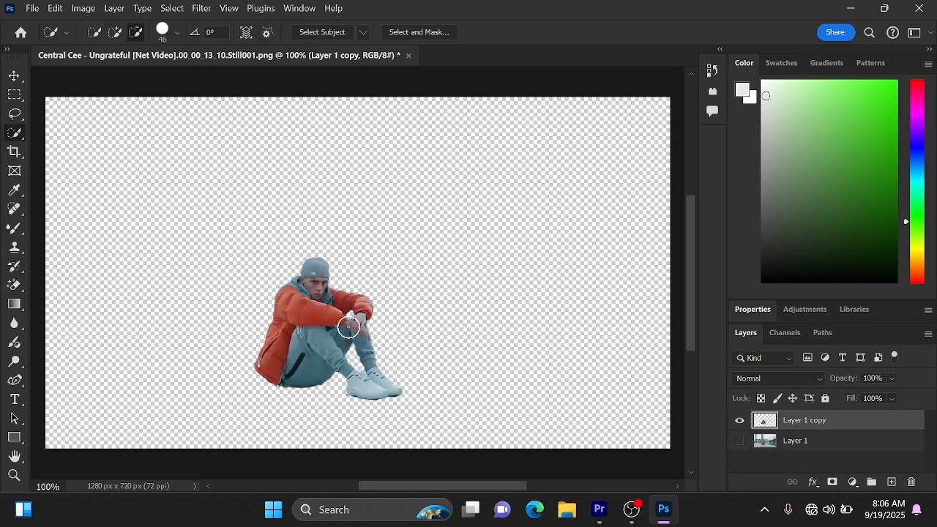
# Step: Quick-export the cutout as a PNG into the Pictures folder, keeping the suggested file name
pyautogui.click(32, 8)
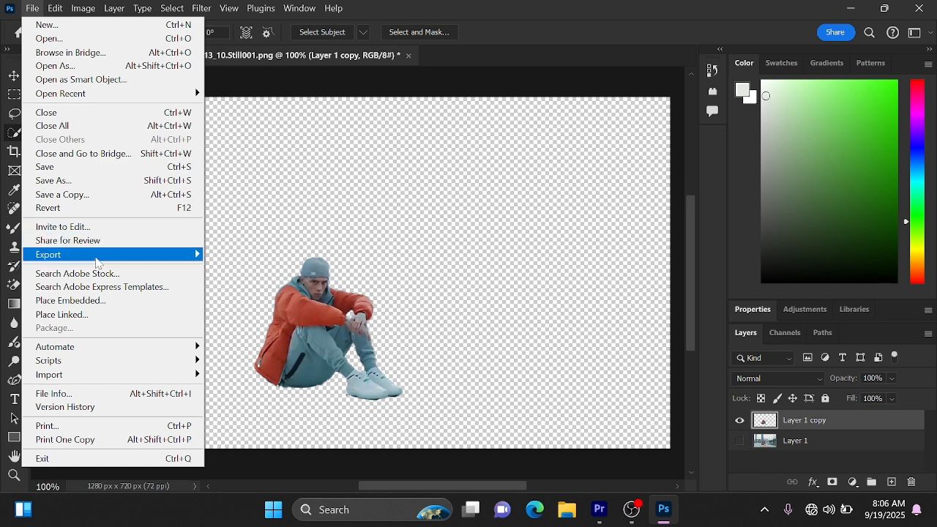
pyautogui.moveTo(178, 256)
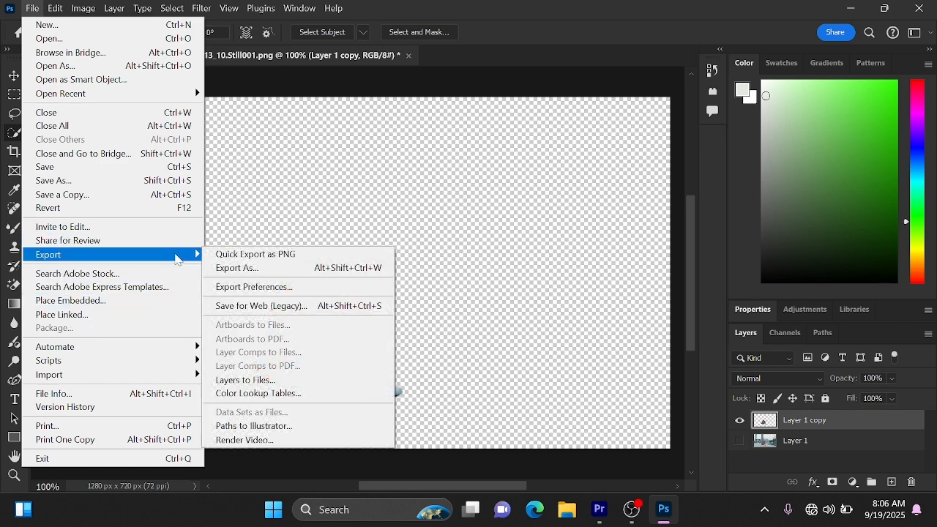
pyautogui.click(240, 256)
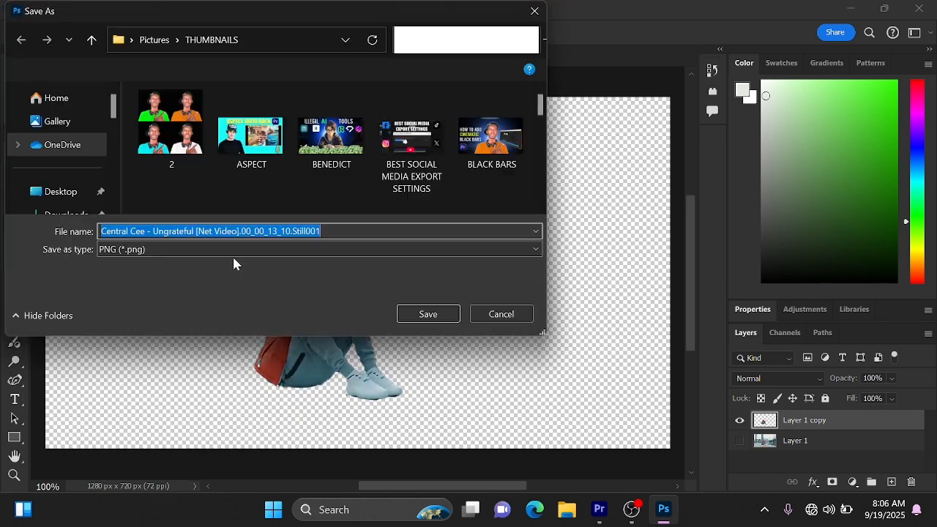
pyautogui.click(47, 210)
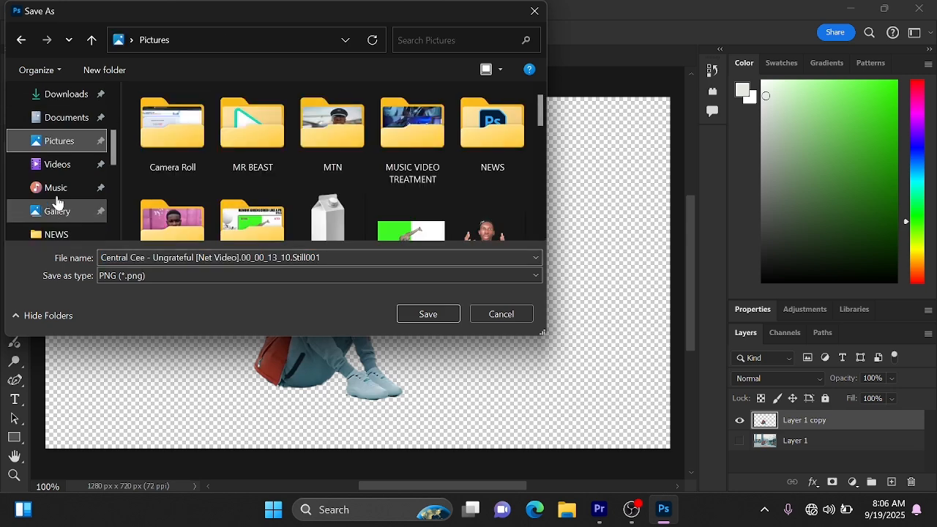
pyautogui.click(439, 317)
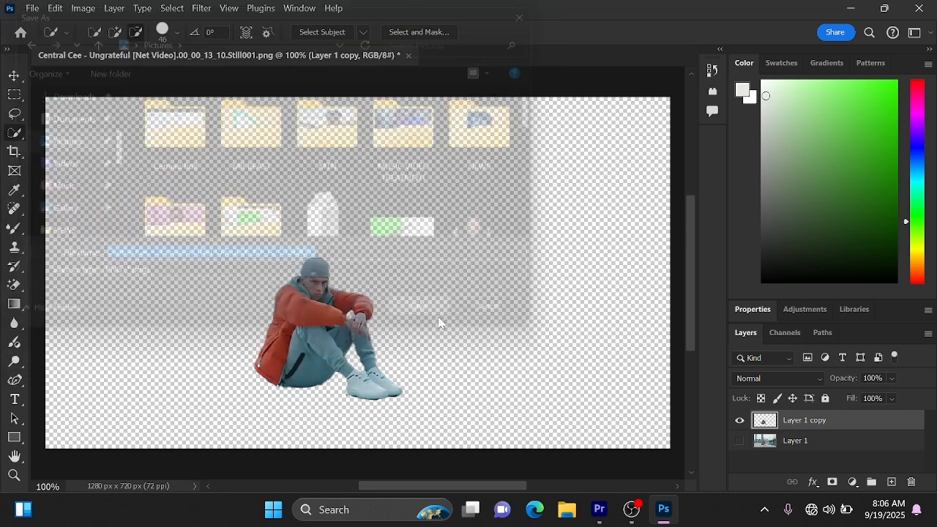
# Step: Switch back to Premiere Pro and import the cutout PNG from the Pictures folder into the project
pyautogui.click(854, 10)
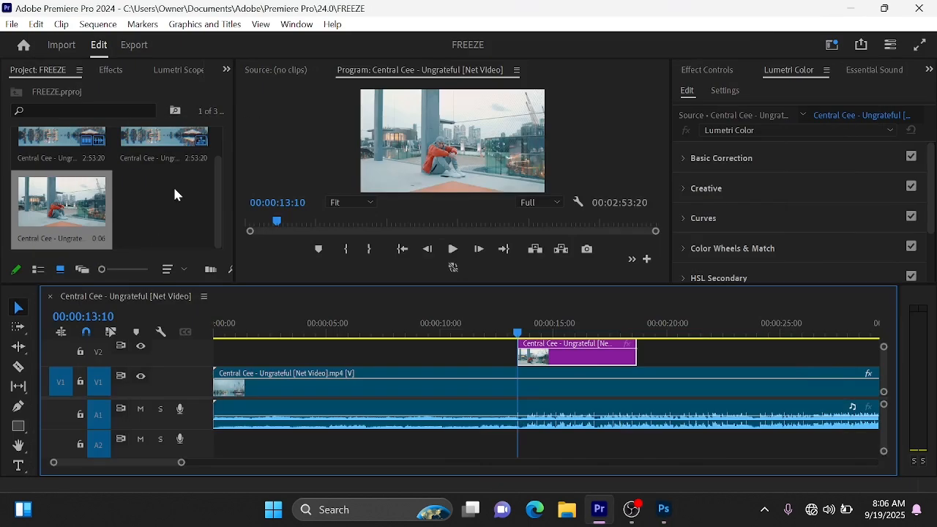
pyautogui.click(175, 191)
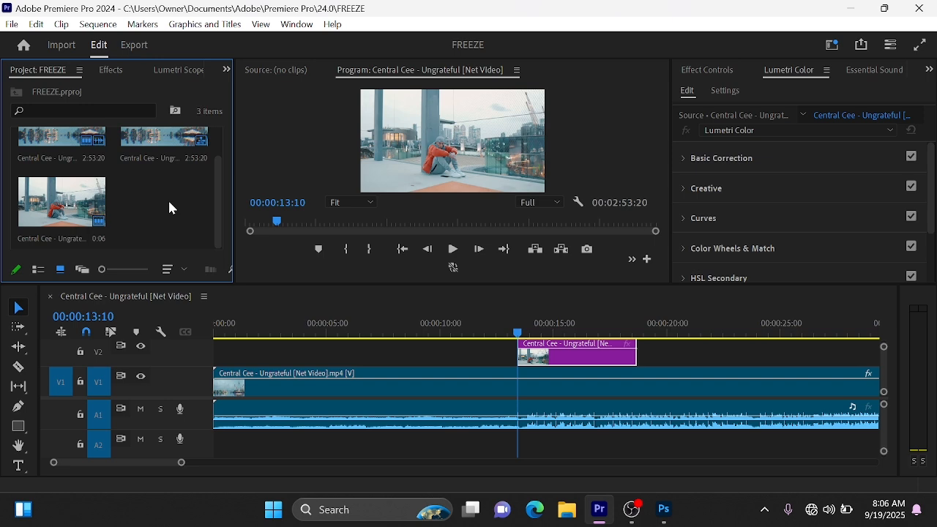
pyautogui.doubleClick(167, 199)
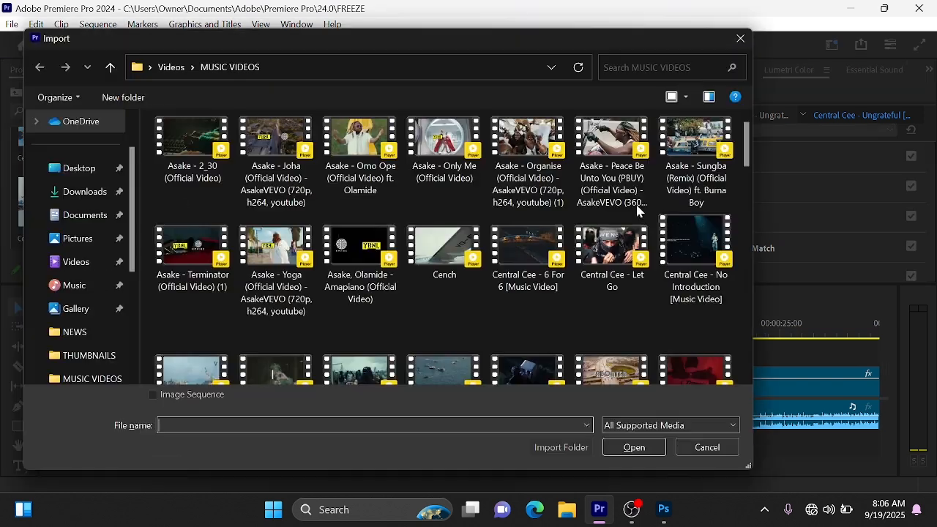
pyautogui.click(67, 252)
pyautogui.scroll(-1, 724, 173)
pyautogui.click(354, 309)
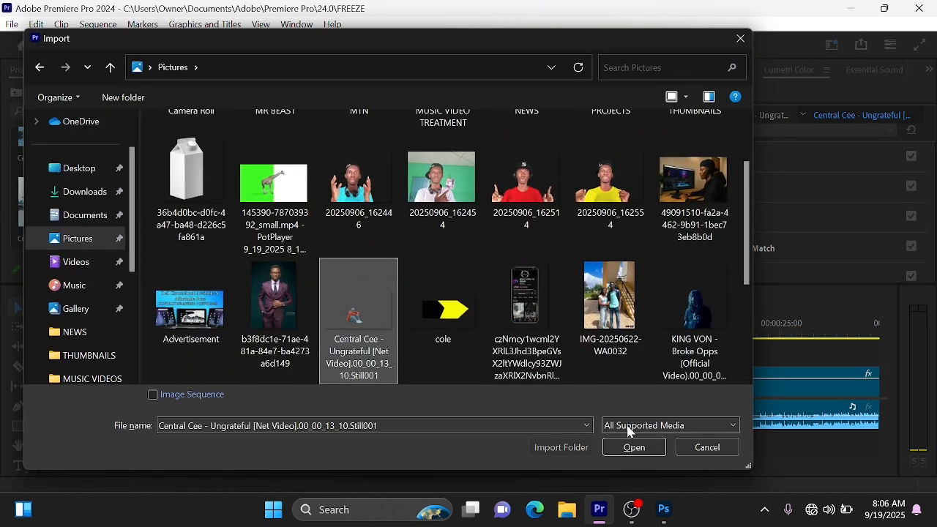
pyautogui.click(634, 446)
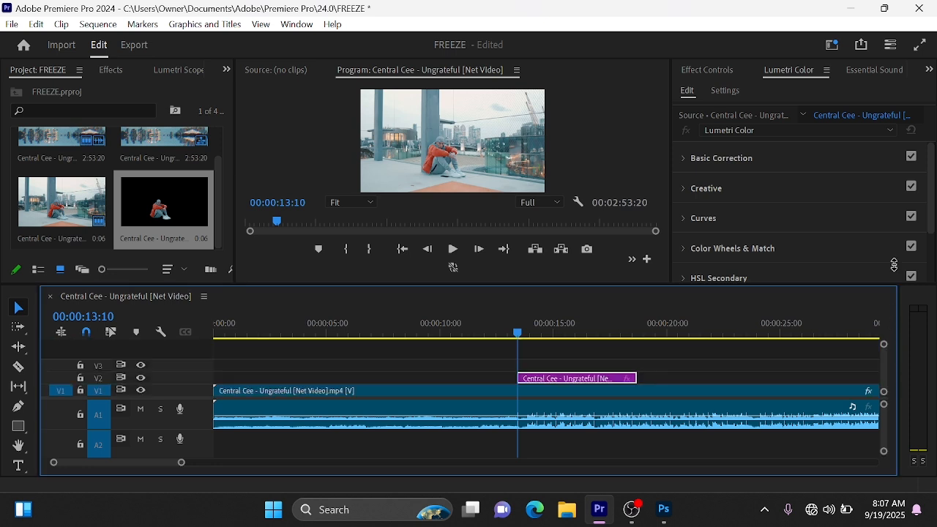
# Step: Place the cutout image on track V3 at 00:00:13:10, preview it briefly and return the playhead to the clip's start
pyautogui.moveTo(162, 204); pyautogui.dragTo(521, 366)
pyautogui.press('Left')
pyautogui.press('Left')
pyautogui.press('Left')
pyautogui.press('space')
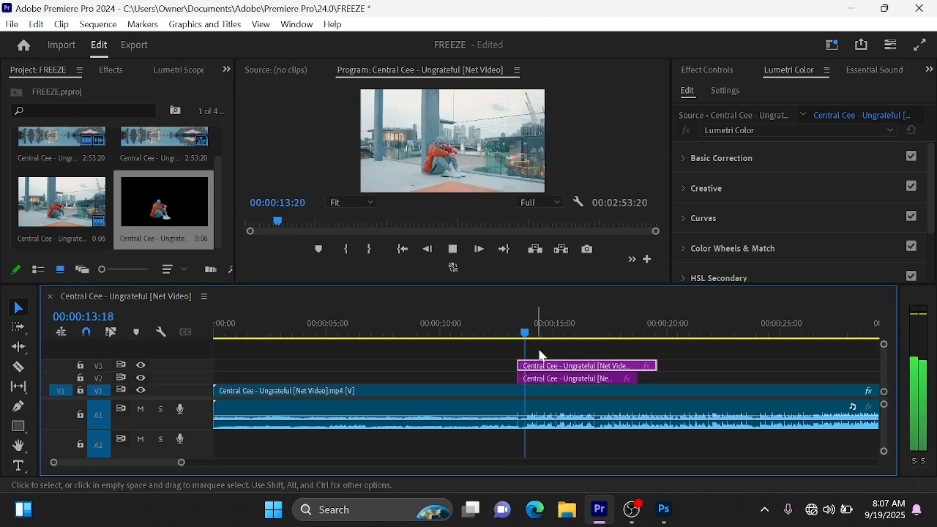
pyautogui.press('space')
pyautogui.click(518, 335)
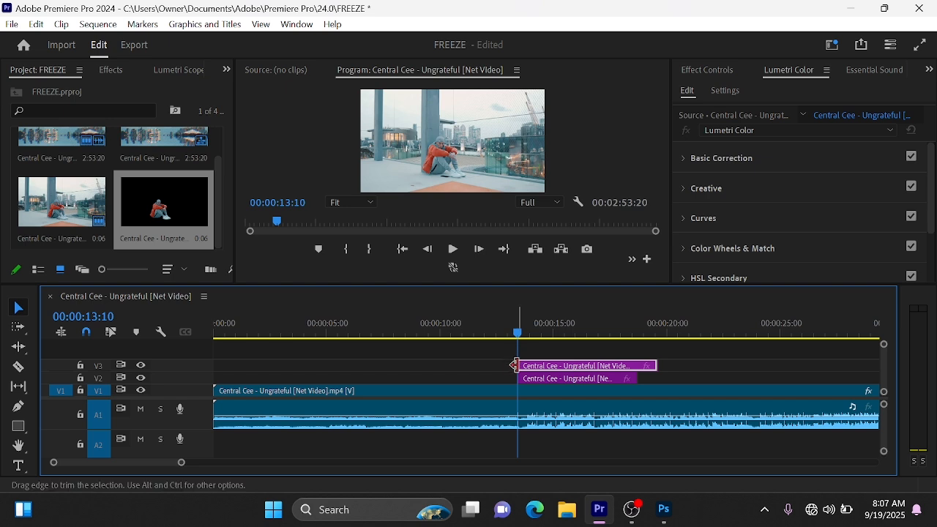
# Step: Extend the V3 cutout clip's start back to about 00:00:10:00, then split it at 00:00:13:10 and delete the part after the playhead
pyautogui.moveTo(512, 363); pyautogui.dragTo(441, 365)
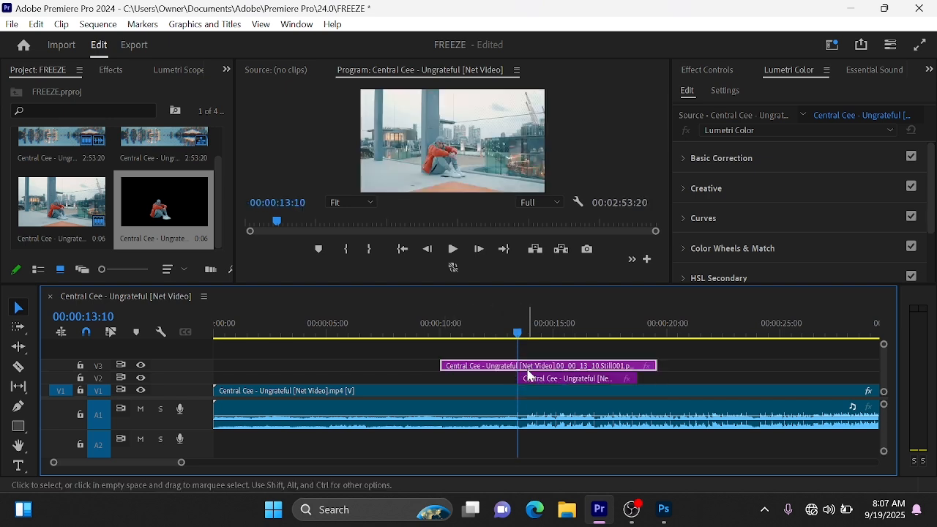
pyautogui.hotkey('ctrl', 'k')
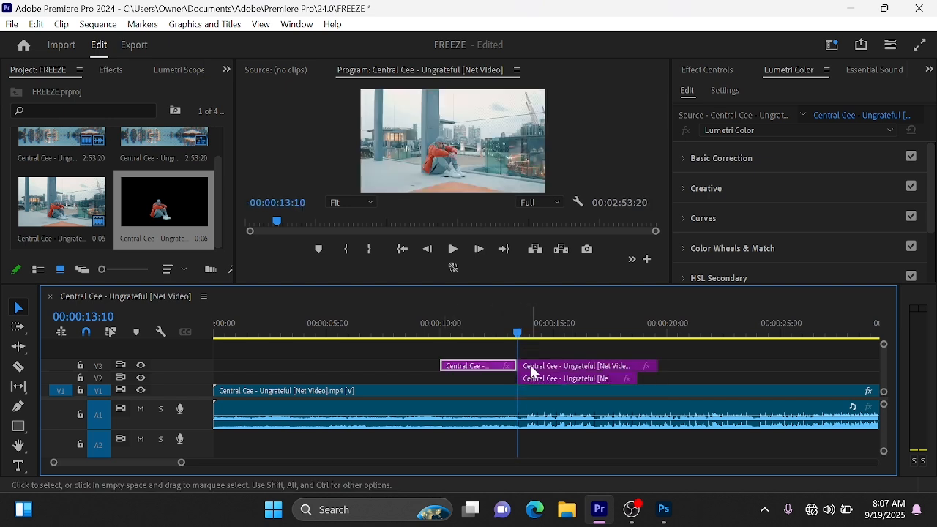
pyautogui.click(534, 373)
pyautogui.press('Delete')
# Step: Extend the V2 still's start back to match the V3 clip, split it at 00:00:13:10 and delete its remainder
pyautogui.click(535, 382)
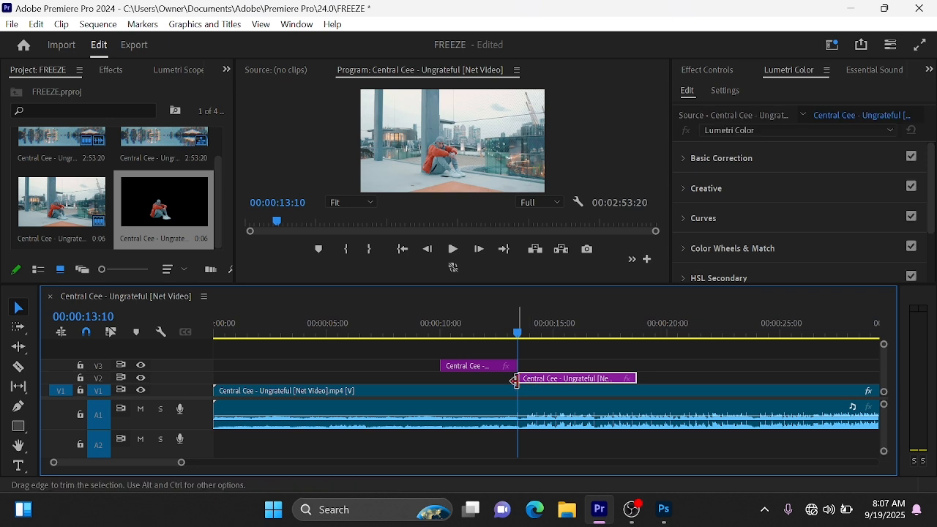
pyautogui.moveTo(519, 378); pyautogui.dragTo(443, 370)
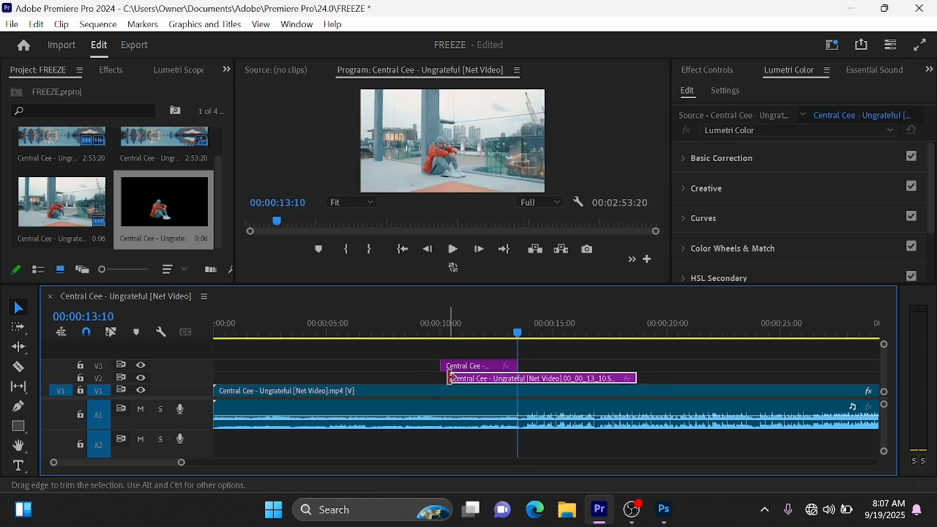
pyautogui.click(523, 379)
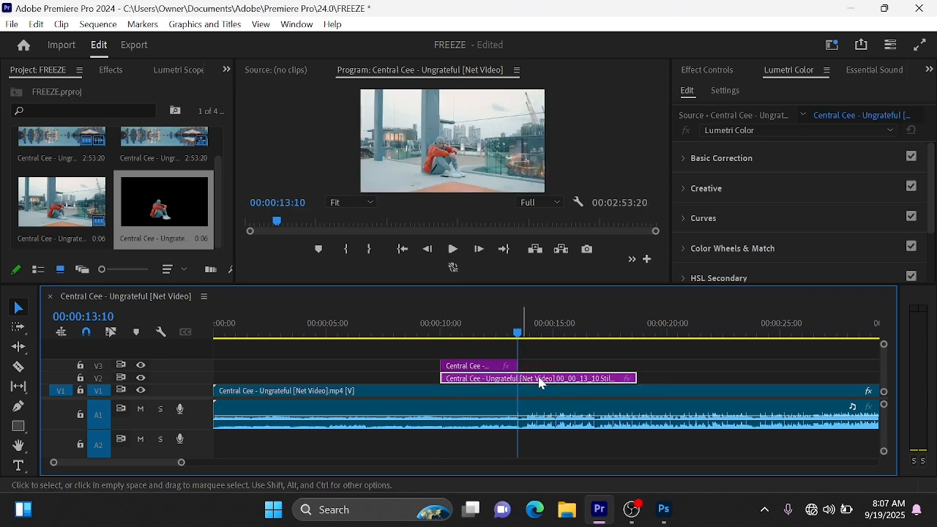
pyautogui.hotkey('ctrl', 'k')
pyautogui.click(551, 381)
pyautogui.press('Delete')
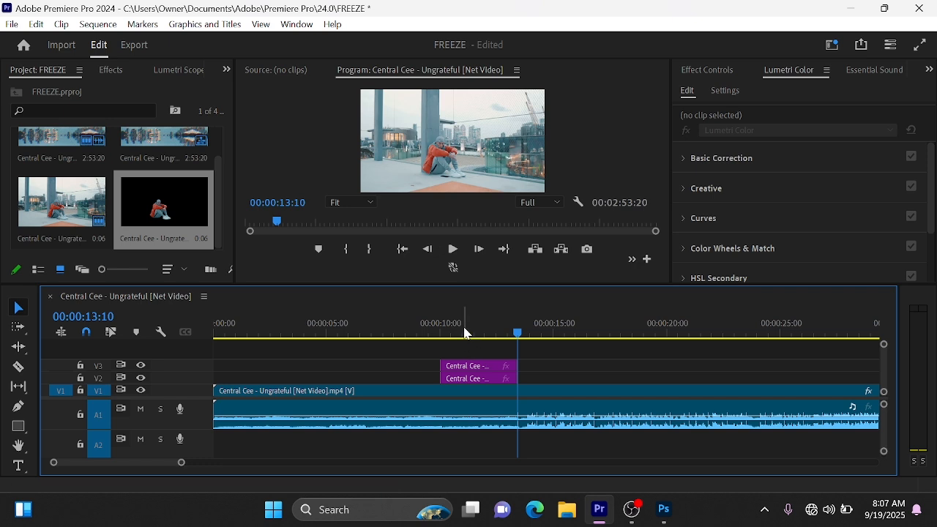
# Step: Find the Transform video effect and apply it to both the V3 cutout clip and the V2 still clip
pyautogui.click(464, 333)
pyautogui.click(111, 71)
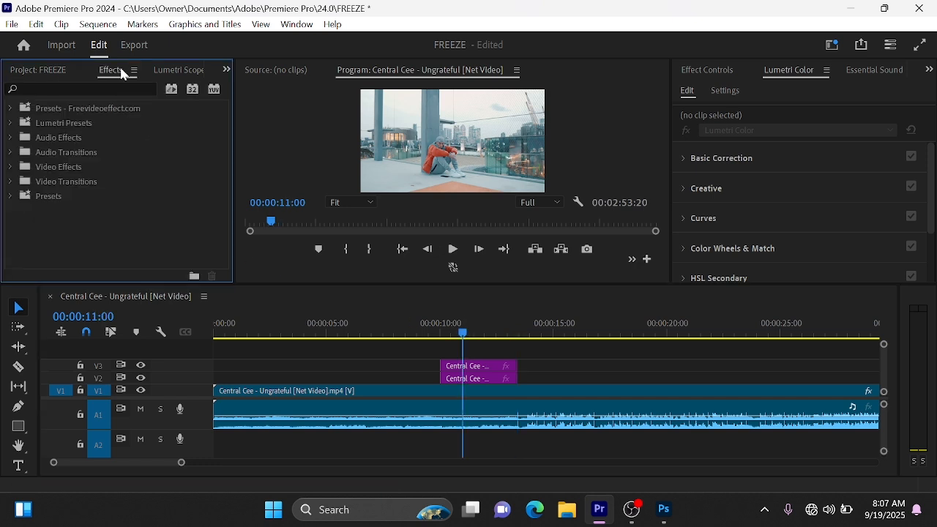
pyautogui.click(110, 89)
pyautogui.write('transfor')
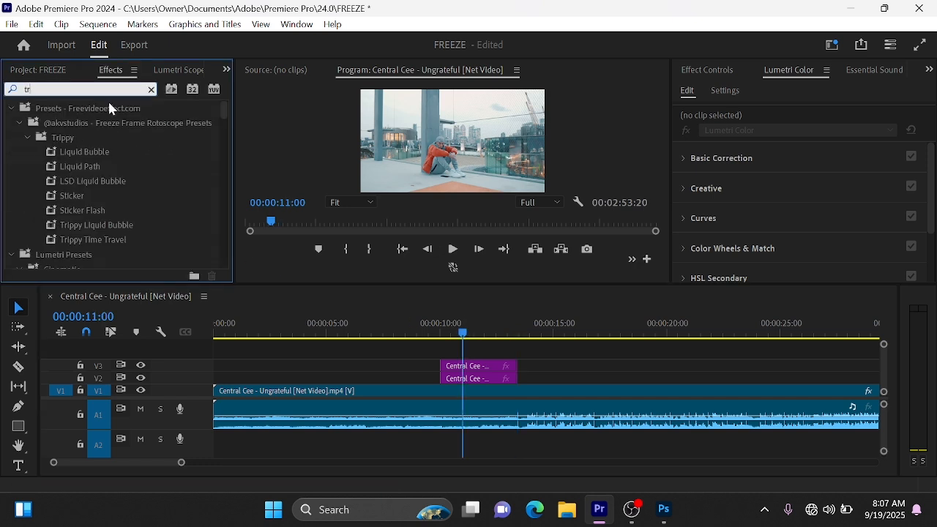
pyautogui.moveTo(73, 196); pyautogui.dragTo(452, 371)
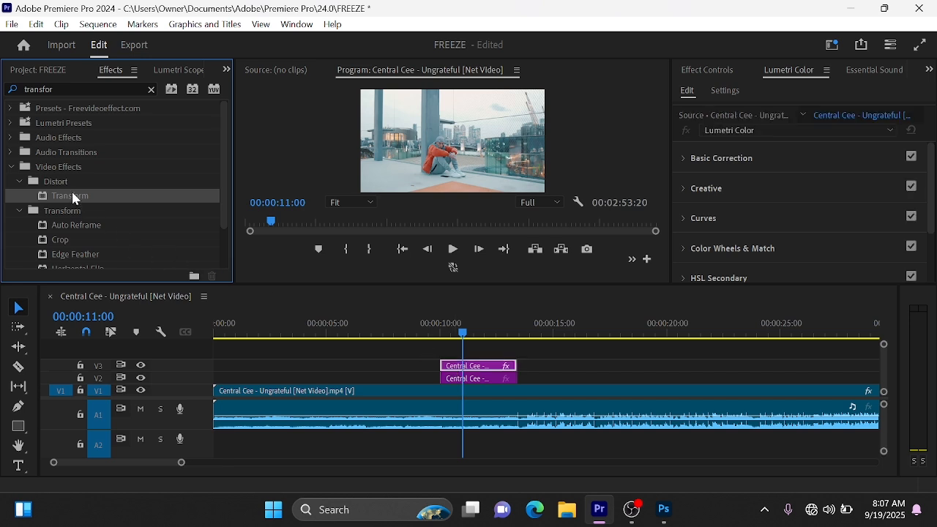
pyautogui.moveTo(224, 272); pyautogui.dragTo(460, 380)
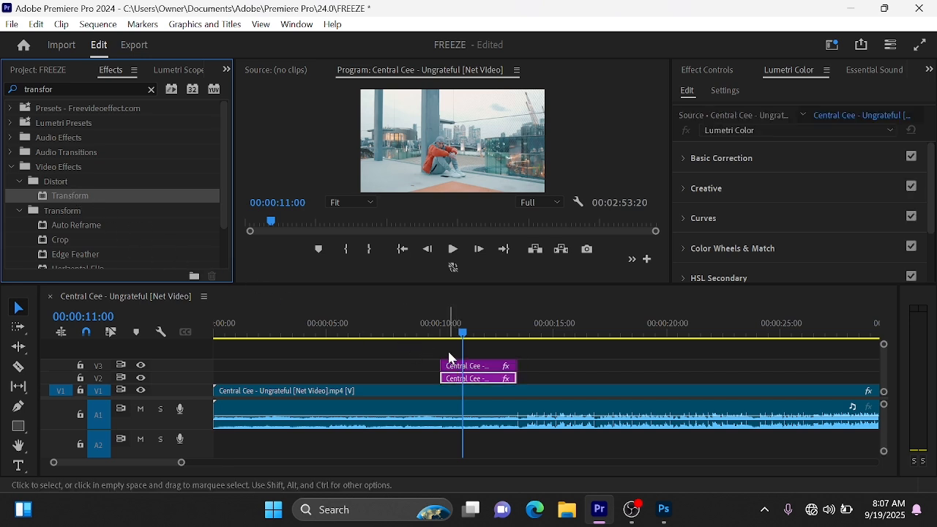
# Step: Hide track V2 and keyframe the V3 cutout's Transform Position near the clip's start with a vertical value of 878
pyautogui.click(142, 379)
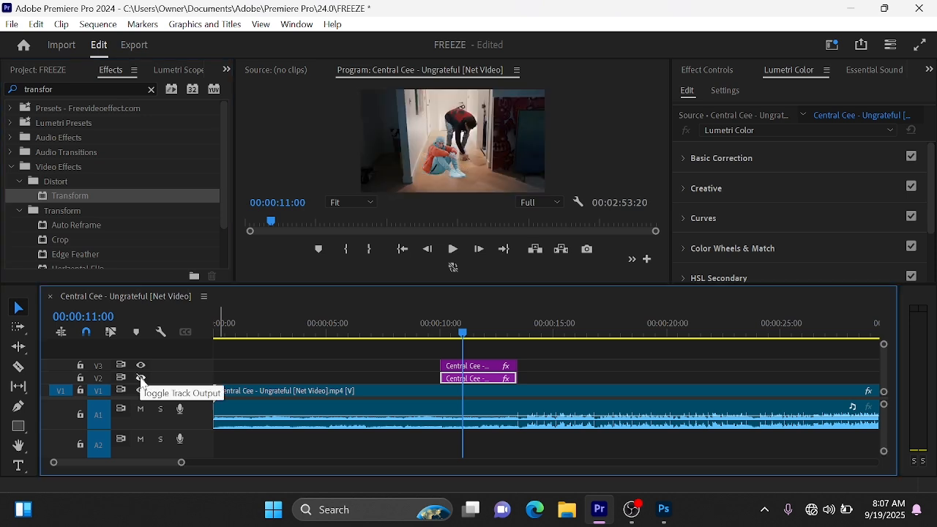
pyautogui.click(442, 335)
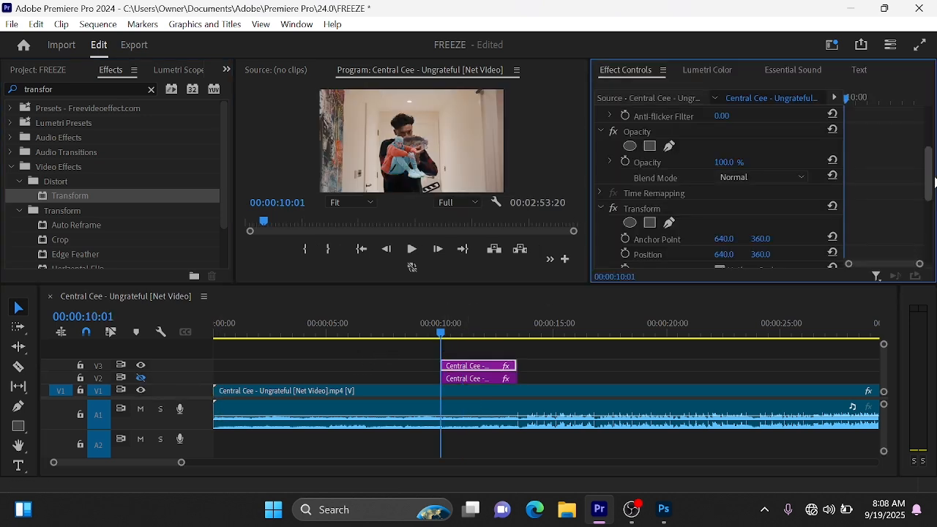
pyautogui.moveTo(933, 179)
pyautogui.mouseDown()
pyautogui.moveTo(931, 268)
pyautogui.moveTo(930, 196)
pyautogui.mouseUp()
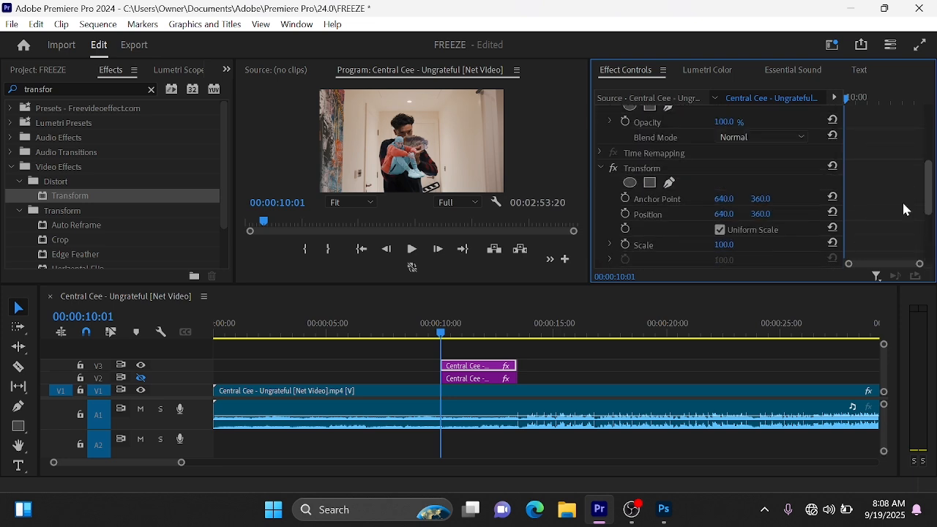
pyautogui.click(626, 214)
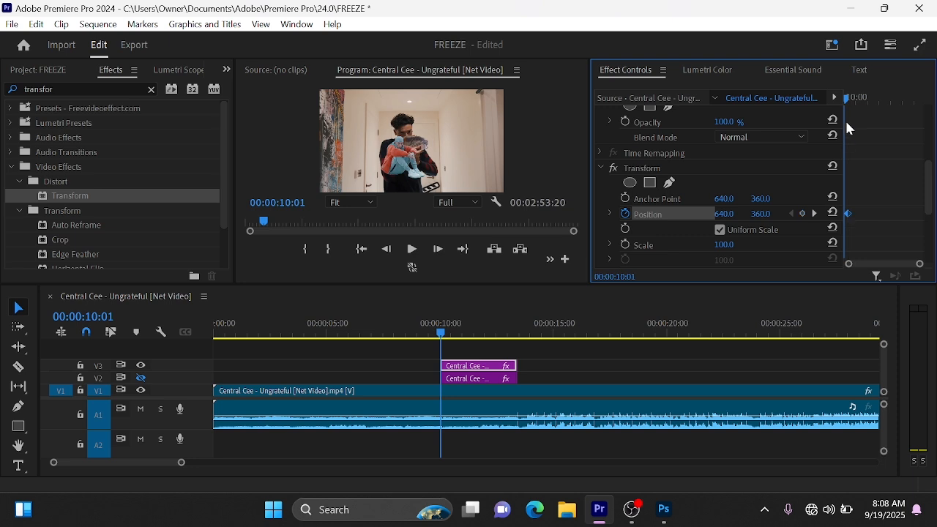
pyautogui.moveTo(846, 97); pyautogui.dragTo(849, 99)
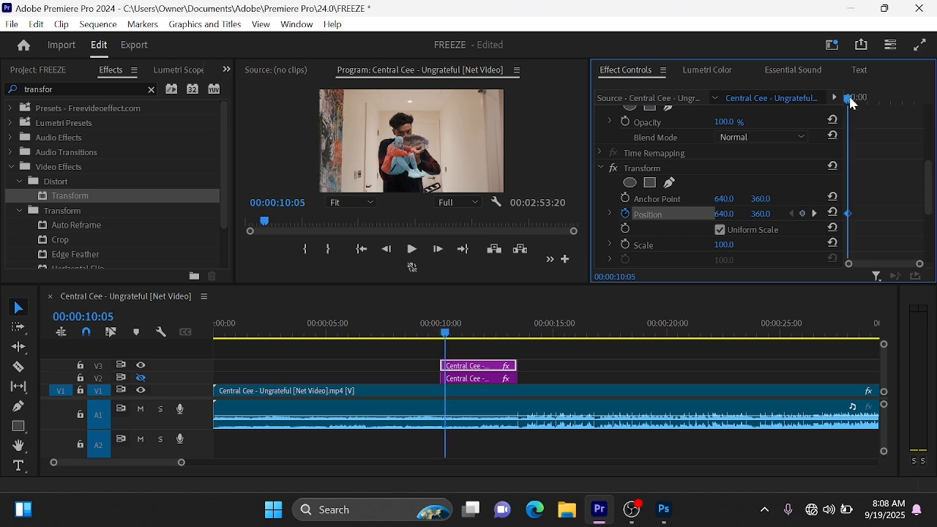
pyautogui.moveTo(761, 215); pyautogui.dragTo(856, 215)
pyautogui.moveTo(859, 219); pyautogui.dragTo(856, 219)
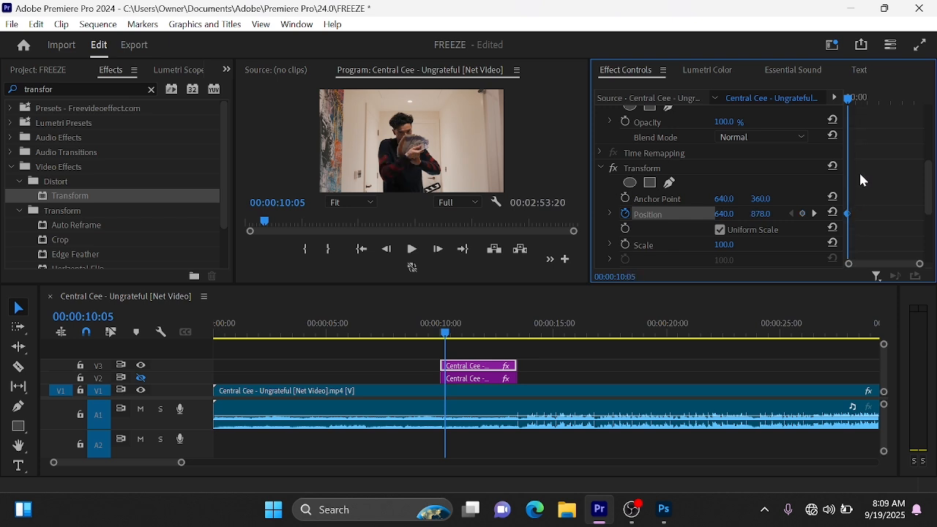
# Step: Add a Transform Position keyframe on the V3 cutout at 00:00:13:04 and reset its value to 640, 360
pyautogui.moveTo(853, 111); pyautogui.dragTo(923, 98)
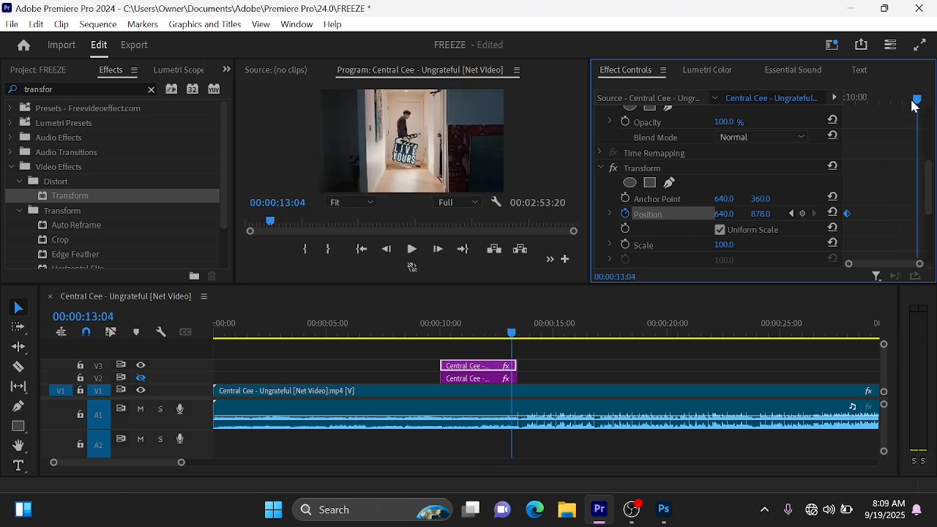
pyautogui.click(803, 214)
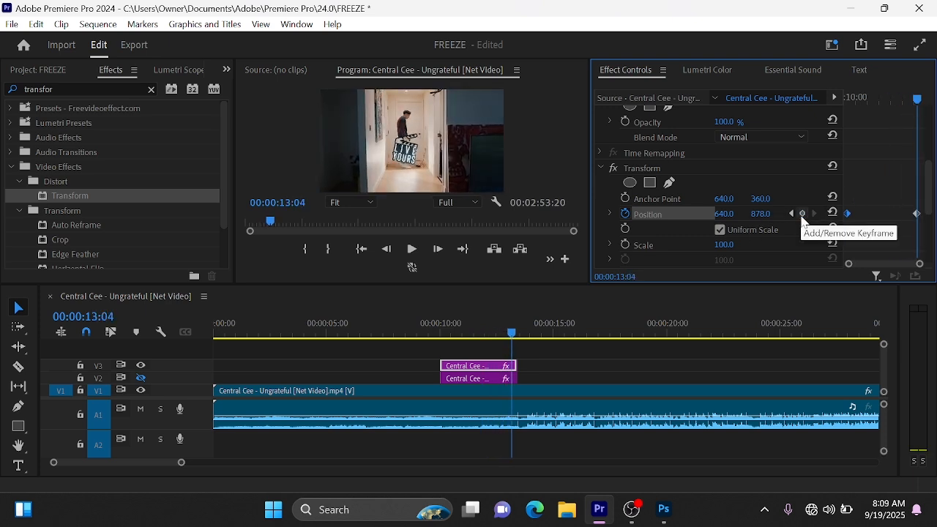
pyautogui.click(835, 214)
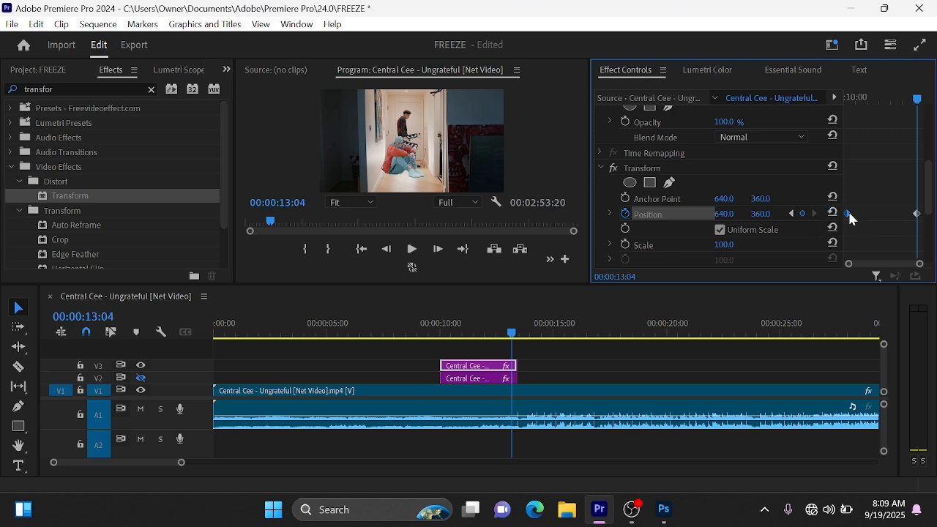
# Step: Apply Ease Out to the first Position keyframe and Ease In to the last one using temporal interpolation
pyautogui.rightClick(851, 223)
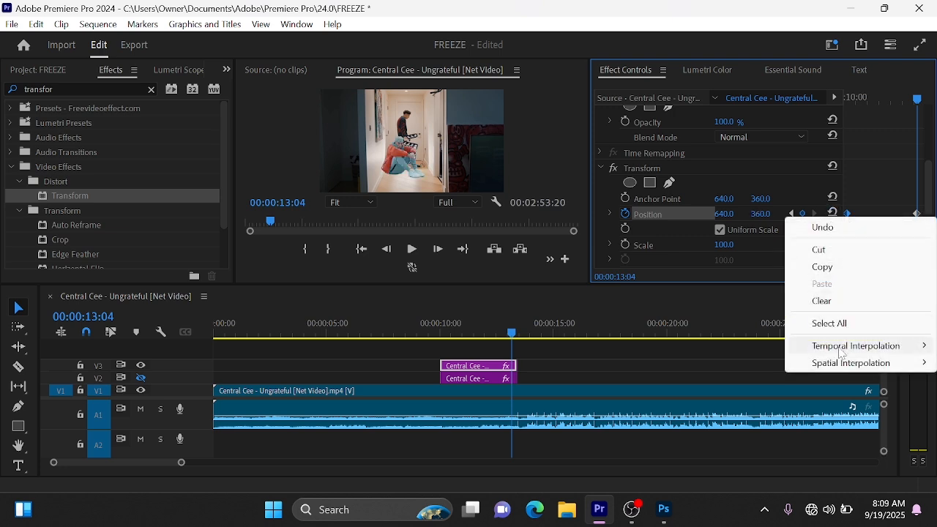
pyautogui.moveTo(842, 353)
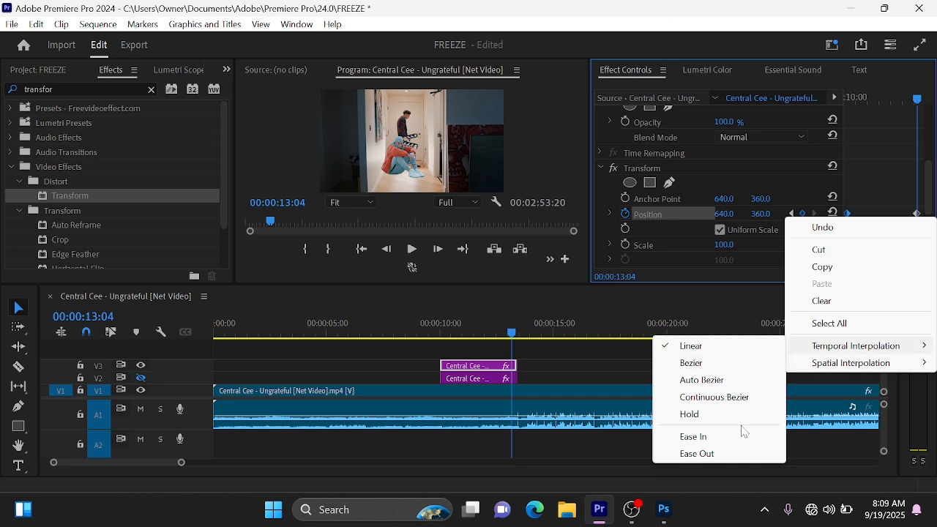
pyautogui.click(723, 459)
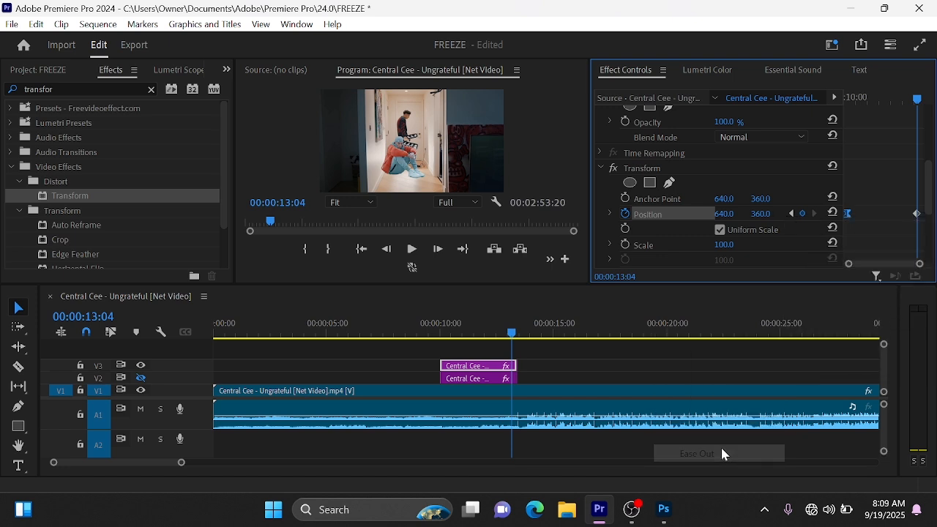
pyautogui.rightClick(916, 213)
pyautogui.moveTo(847, 338)
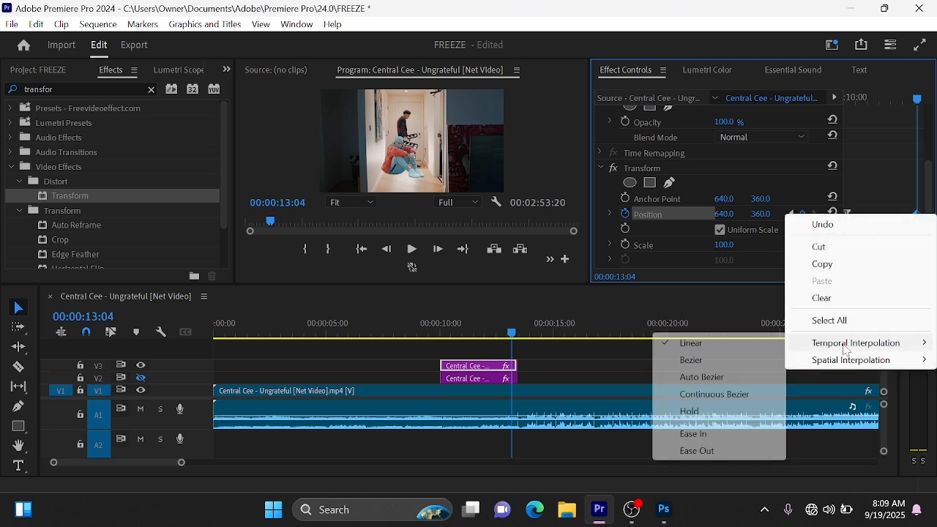
pyautogui.click(688, 432)
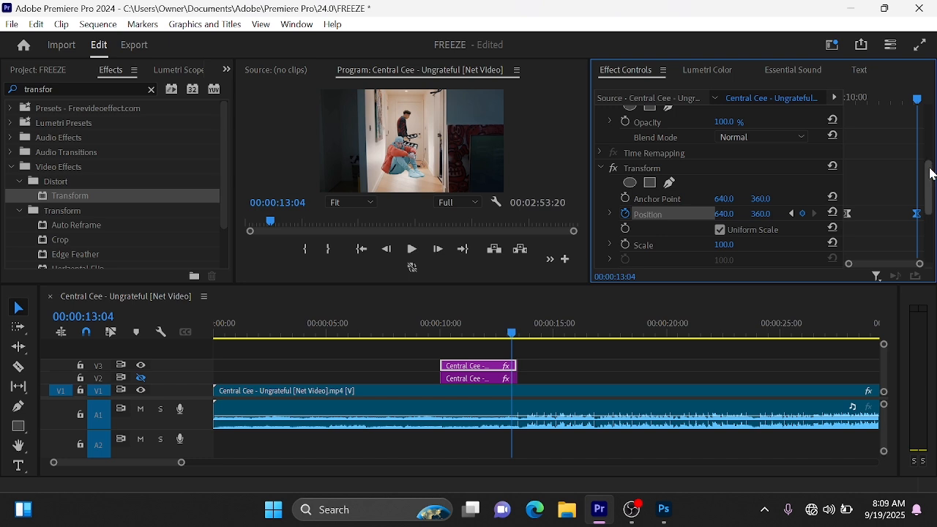
# Step: Set the Transform effect's Shutter Angle to 180 and play back the cutout's slide-in animation
pyautogui.moveTo(929, 167); pyautogui.dragTo(929, 226)
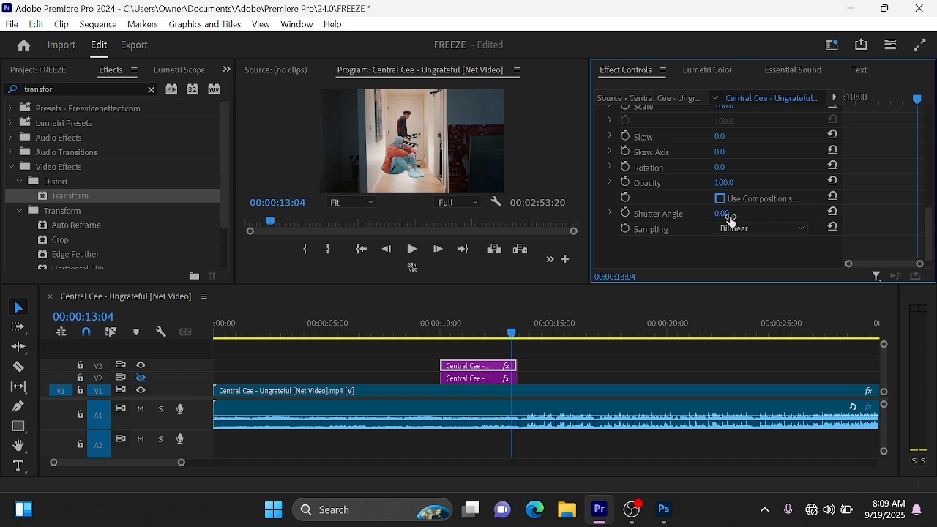
pyautogui.click(727, 215)
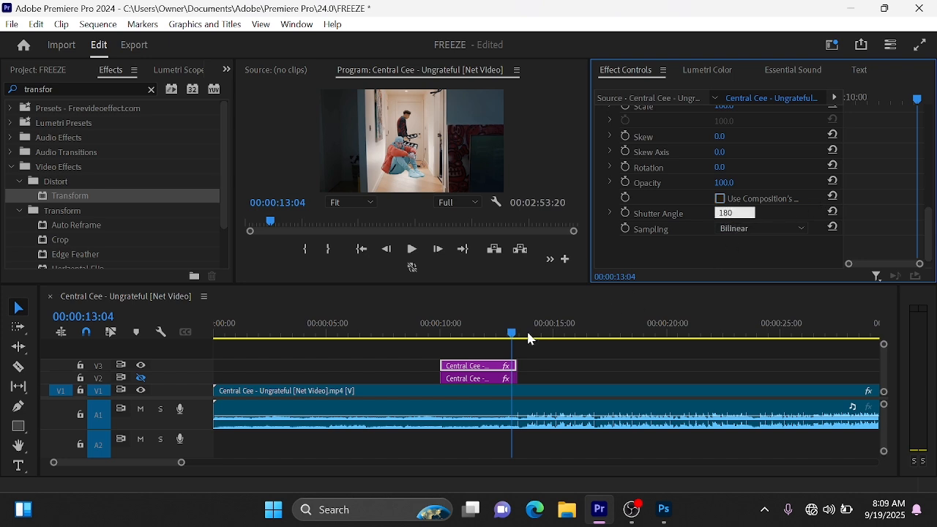
pyautogui.click(422, 335)
pyautogui.press('space')
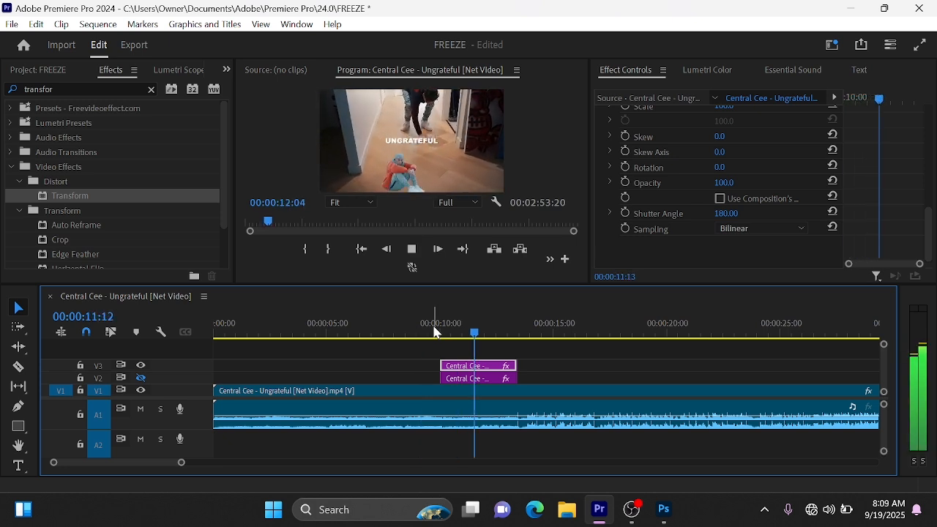
pyautogui.press('space')
pyautogui.press('space')
pyautogui.press('space')
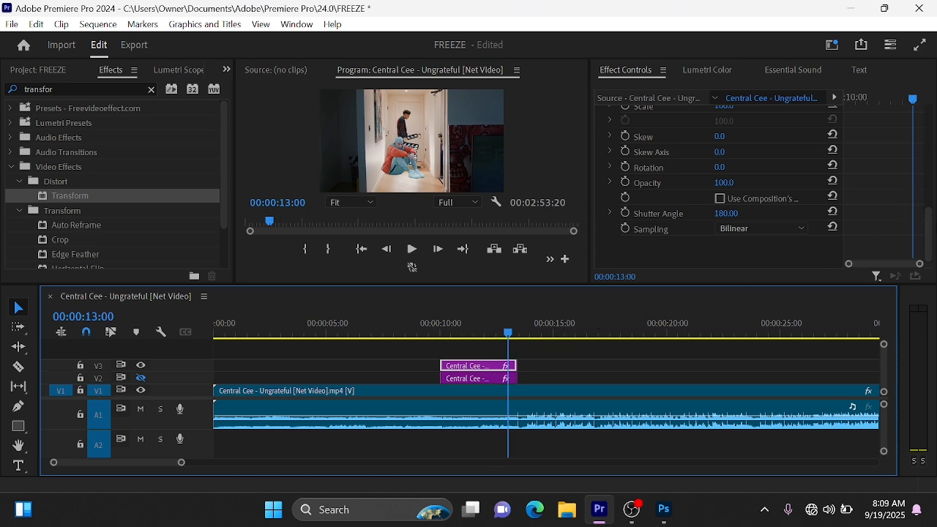
# Step: Move the first Position keyframe to about 00:00:11:15, trim the starts of the V3 and V2 clips to match, and preview
pyautogui.moveTo(929, 219); pyautogui.dragTo(930, 177)
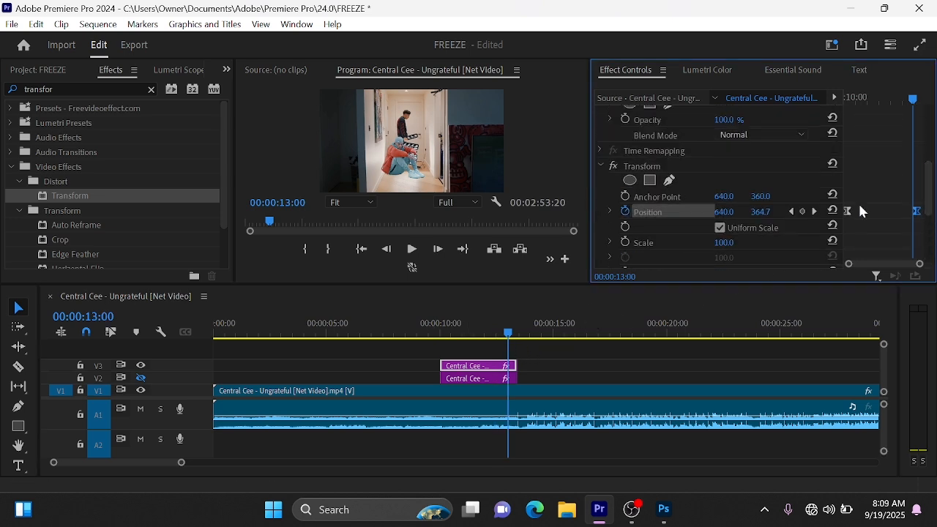
pyautogui.moveTo(847, 210); pyautogui.dragTo(884, 210)
pyautogui.click(880, 101)
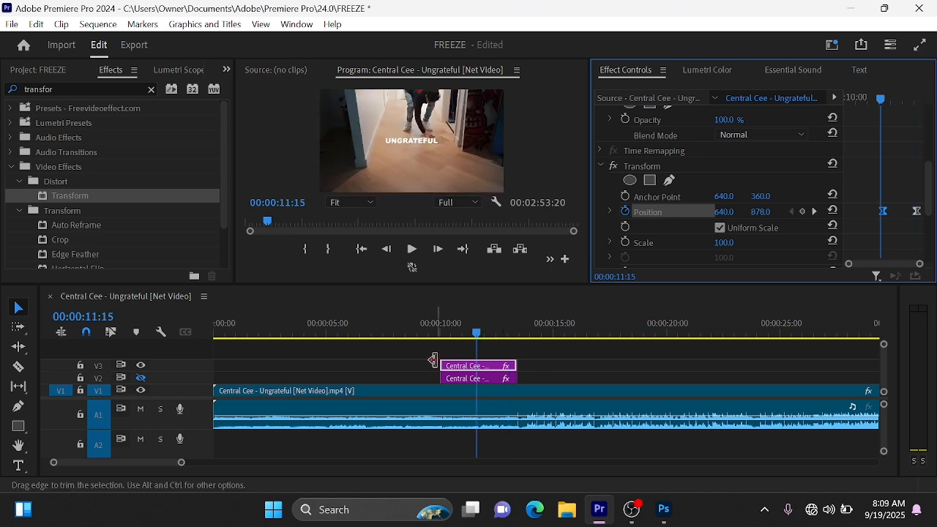
pyautogui.moveTo(436, 360); pyautogui.dragTo(477, 376)
pyautogui.click(465, 378)
pyautogui.press('space')
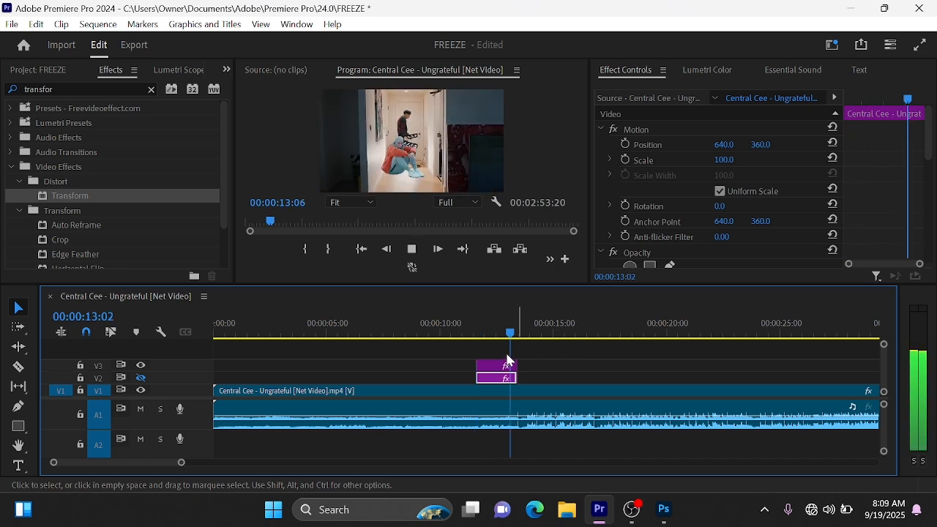
pyautogui.press('space')
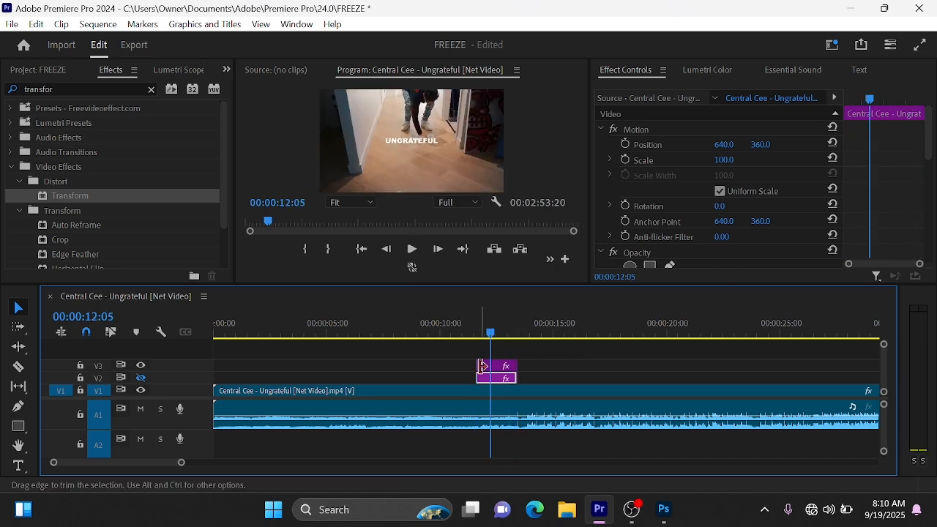
# Step: Move the V3 cutout's first Transform Position keyframe to 00:00:12:05
pyautogui.click(491, 367)
pyautogui.moveTo(930, 133); pyautogui.dragTo(926, 191)
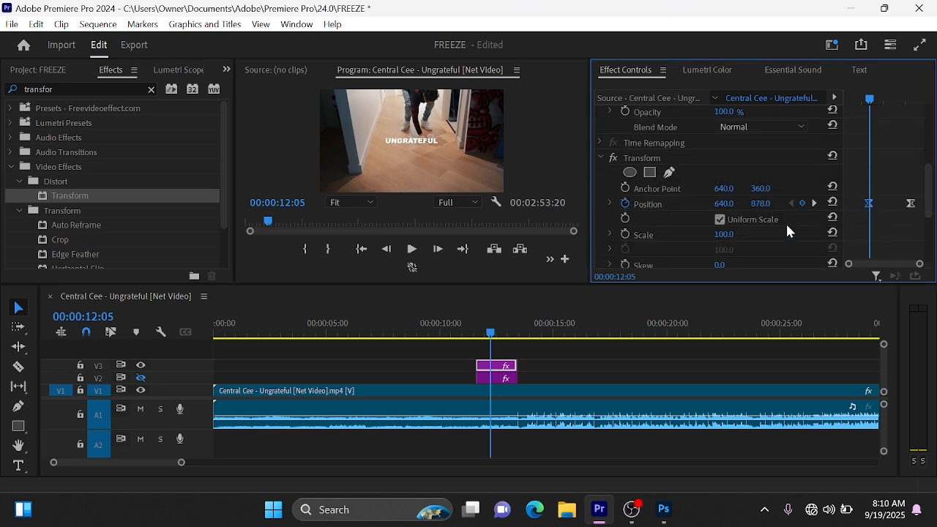
# Step: Split the V3 and V2 clips at 00:00:12:02, delete the parts before the cut, and preview the result
pyautogui.press('Left')
pyautogui.press('Left')
pyautogui.press('Left')
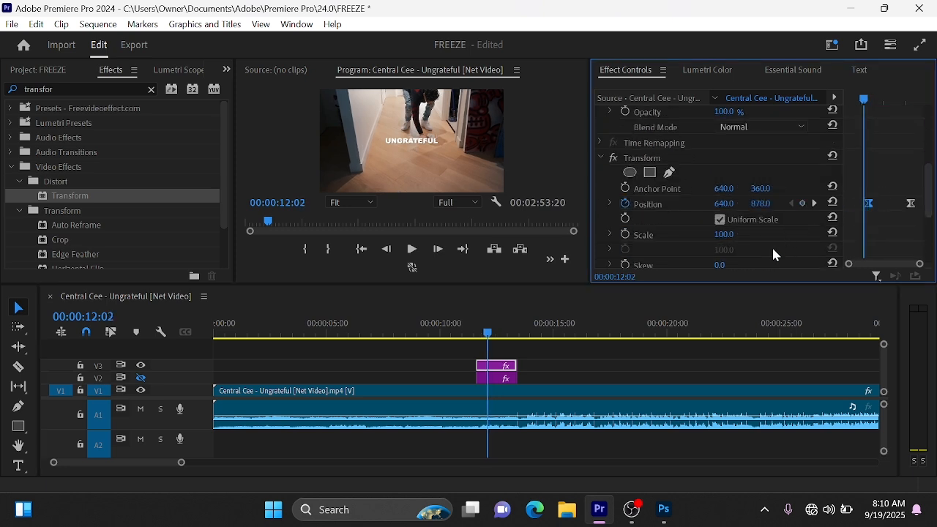
pyautogui.hotkey('ctrl', 'k')
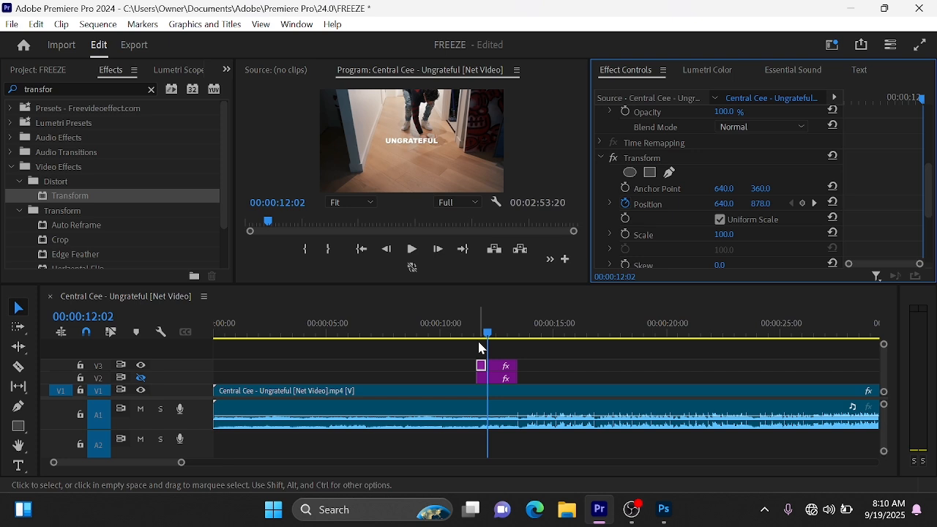
pyautogui.click(502, 380)
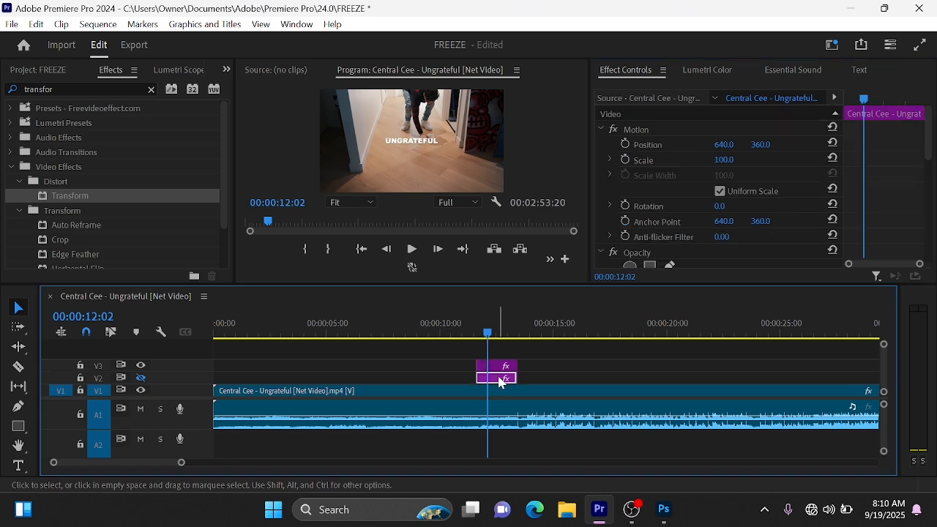
pyautogui.hotkey('ctrl', 'k')
pyautogui.moveTo(477, 371); pyautogui.dragTo(481, 378)
pyautogui.press('Delete')
pyautogui.press('space')
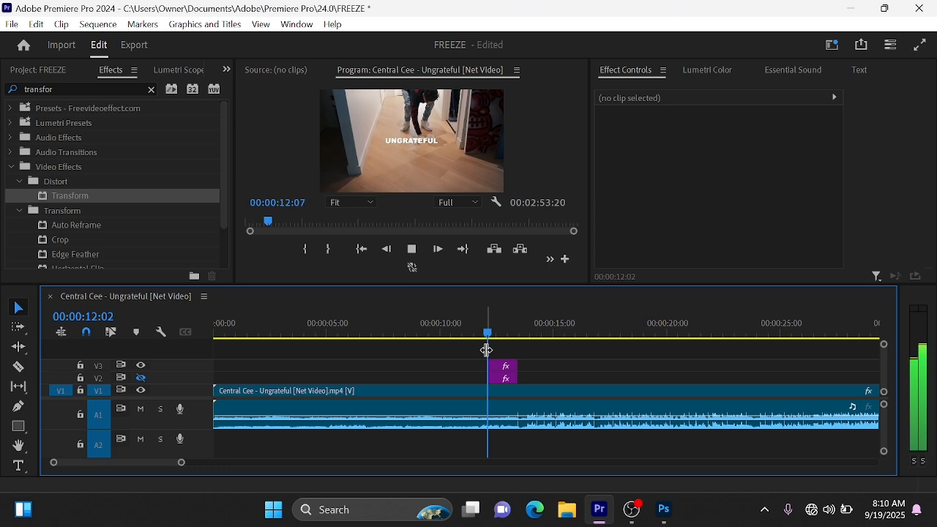
pyautogui.press('space')
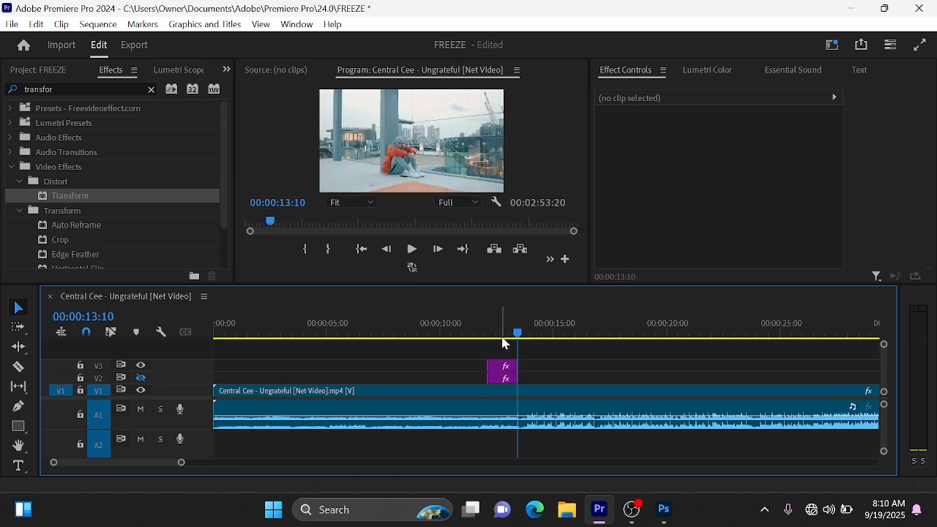
# Step: Move the V3 cutout's first Transform Position keyframe to about 00:00:12:16 to shorten the slide-in
pyautogui.moveTo(512, 335)
pyautogui.mouseDown()
pyautogui.moveTo(488, 335)
pyautogui.moveTo(507, 335)
pyautogui.mouseUp()
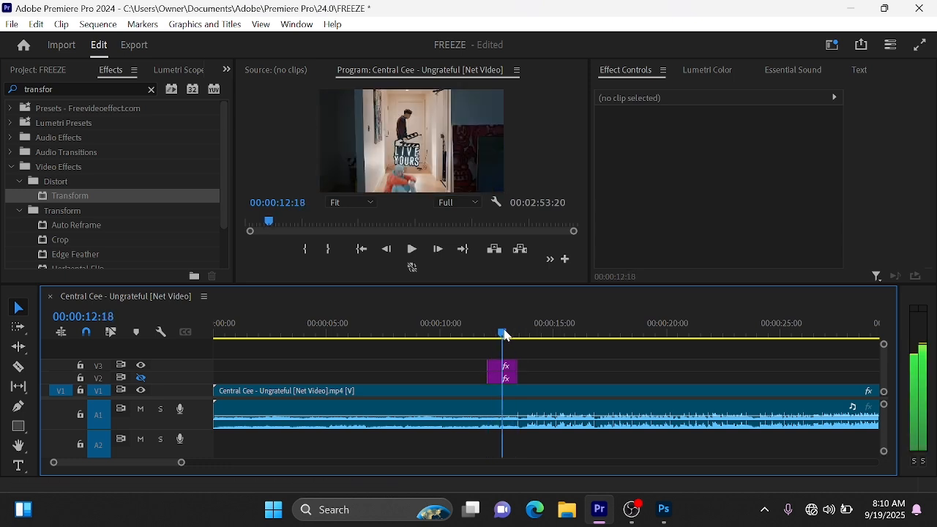
pyautogui.click(502, 366)
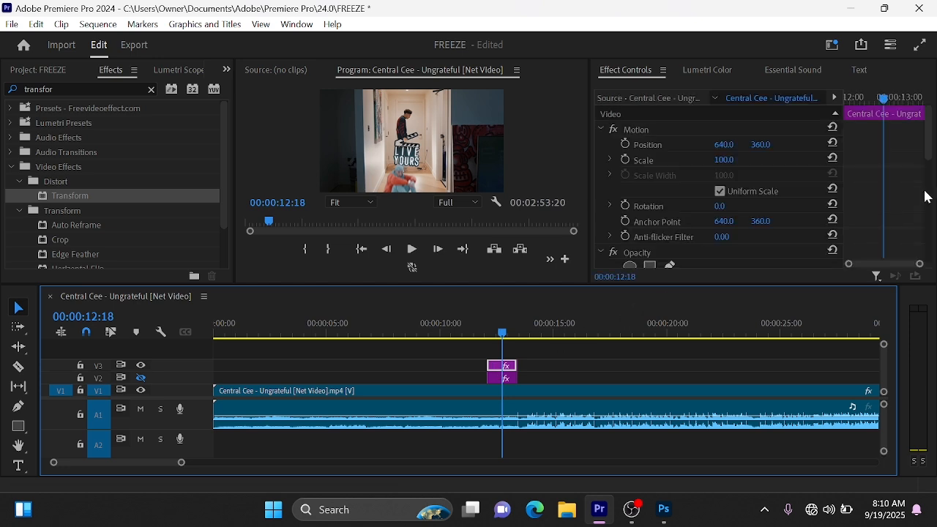
pyautogui.moveTo(930, 146); pyautogui.dragTo(884, 185)
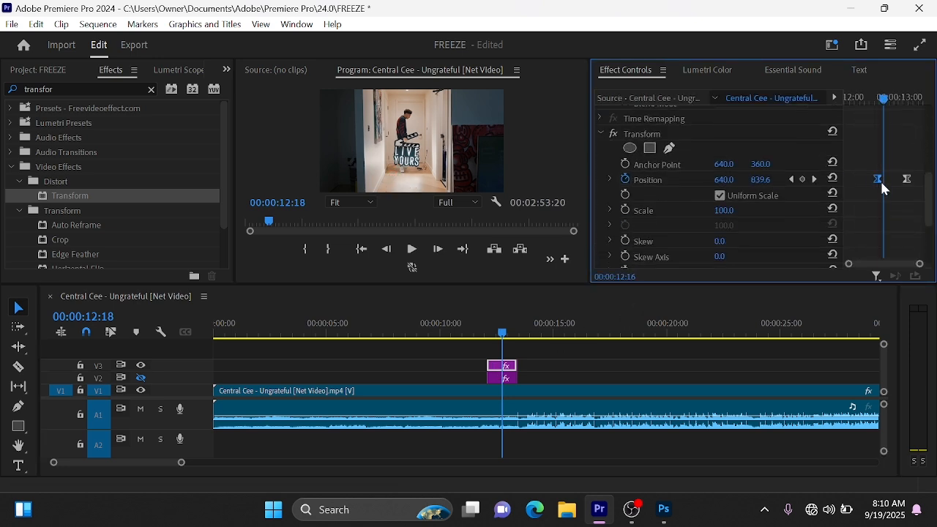
# Step: Preview the shortened slide-in and trim the starts of the V3 and V2 clips to 00:00:12:15
pyautogui.click(477, 330)
pyautogui.press('space')
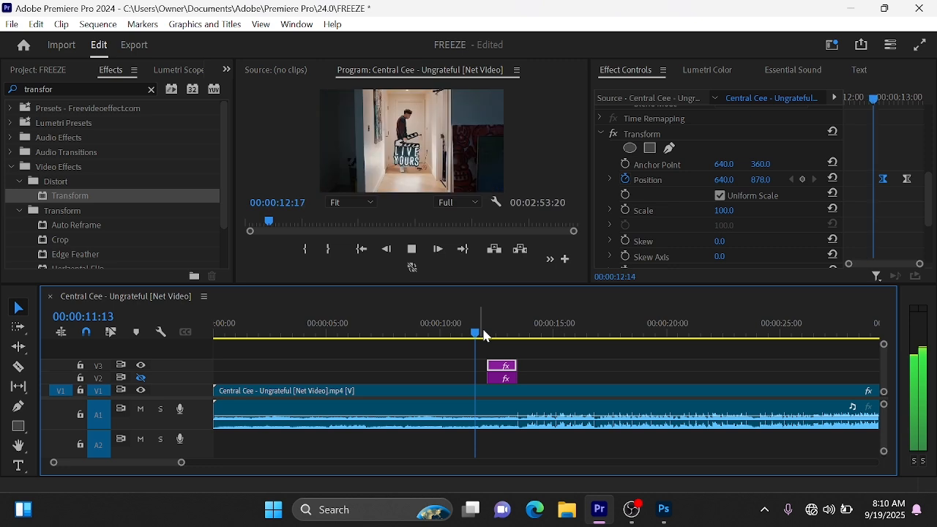
pyautogui.press('space')
pyautogui.moveTo(508, 338); pyautogui.dragTo(500, 335)
pyautogui.click(393, 391)
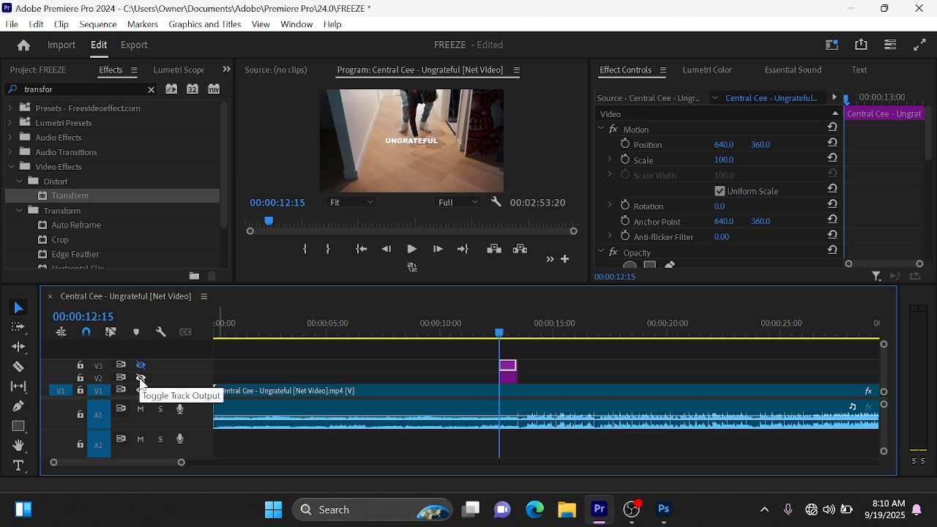
# Step: Hide V3, show V2, and keyframe the V2 still's Transform Position Y from -477 at 00:00:12:15 to the default 360 at 00:00:13:06
pyautogui.click(141, 377)
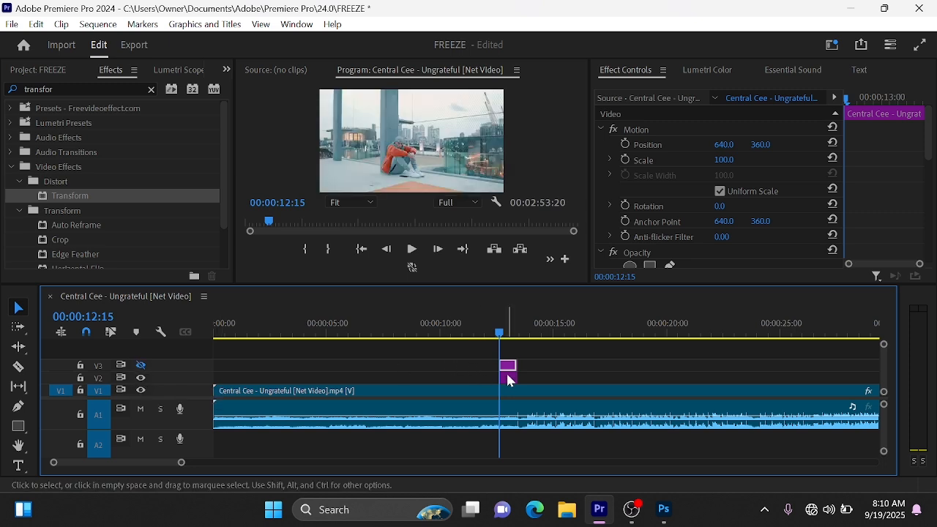
pyautogui.moveTo(930, 154); pyautogui.dragTo(926, 189)
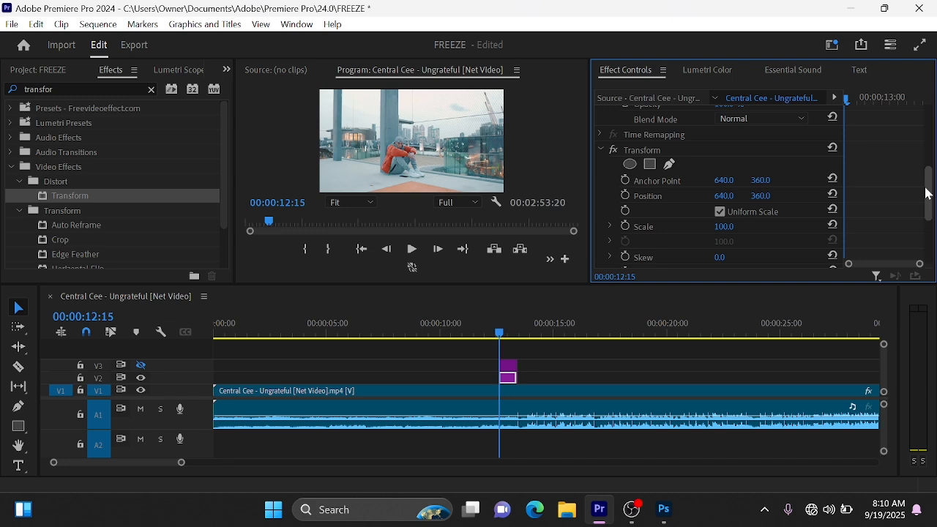
pyautogui.click(628, 196)
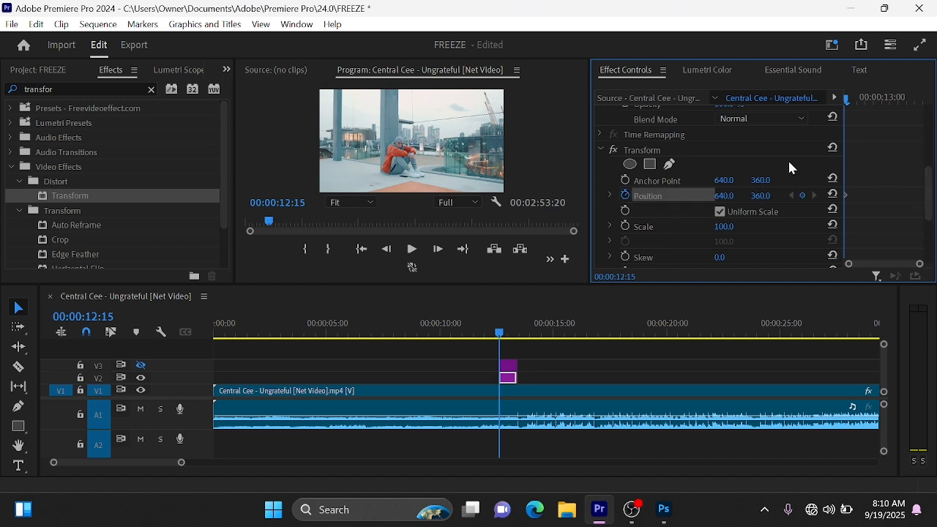
pyautogui.moveTo(758, 199); pyautogui.dragTo(622, 199)
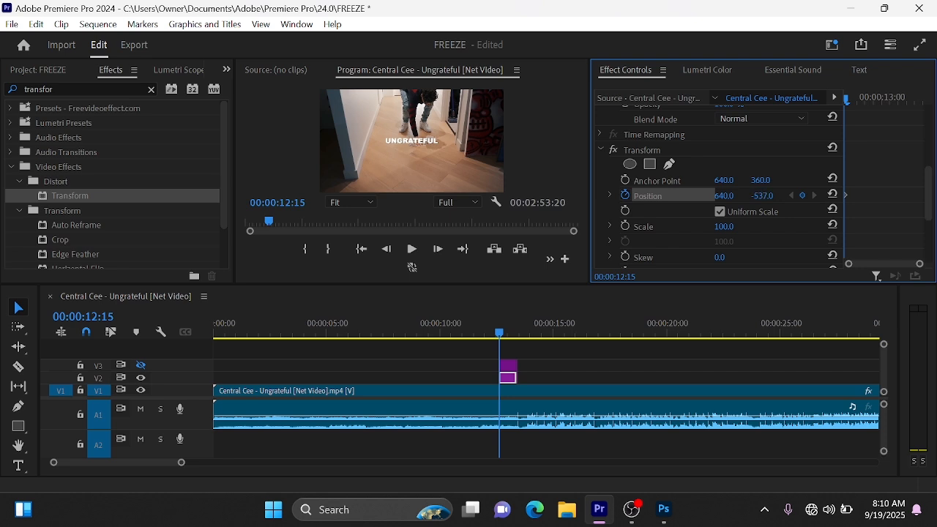
pyautogui.moveTo(622, 199); pyautogui.dragTo(590, 199)
pyautogui.moveTo(842, 159); pyautogui.dragTo(908, 94)
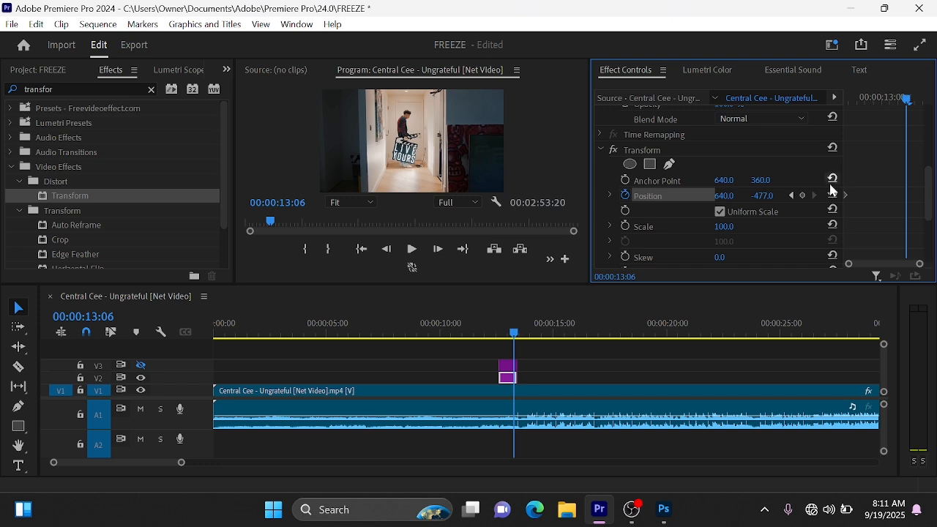
pyautogui.click(834, 194)
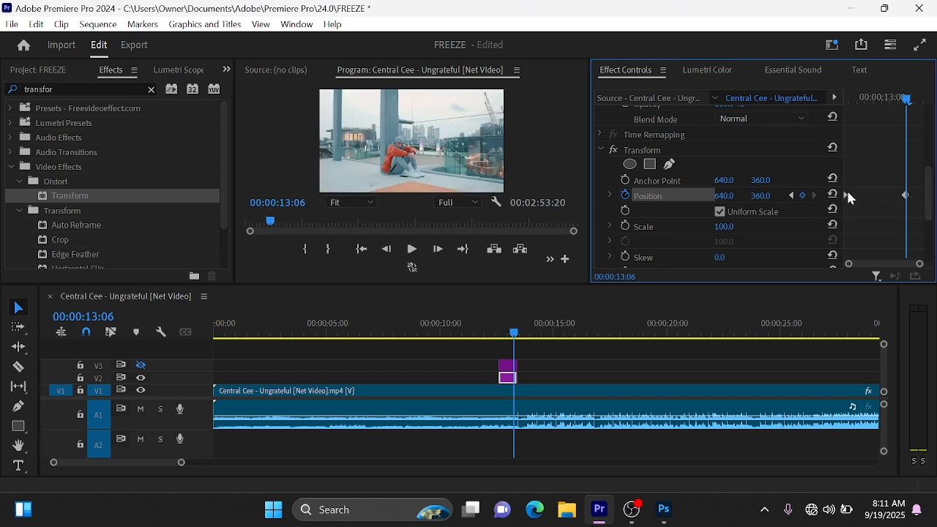
# Step: Apply Ease Out to the V2 still's first Transform Position keyframe and Ease In to the second
pyautogui.rightClick(848, 194)
pyautogui.moveTo(856, 321)
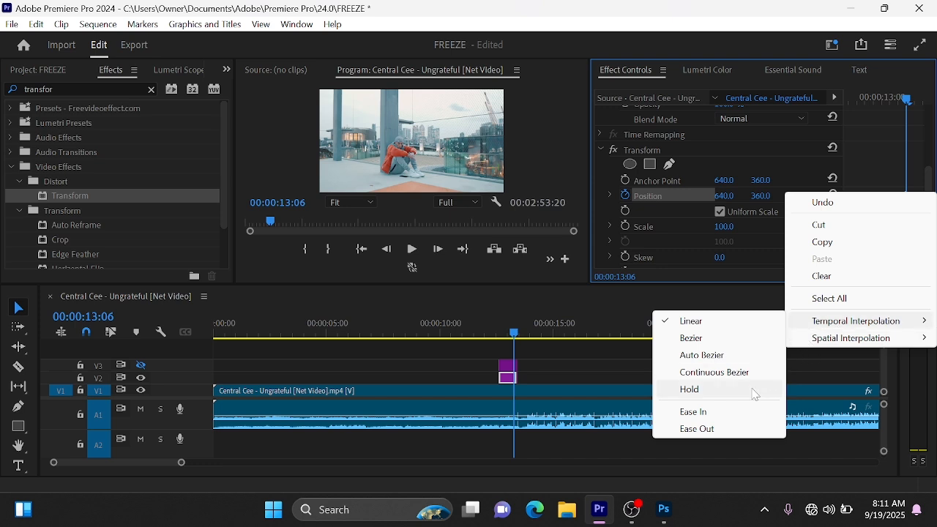
pyautogui.click(721, 429)
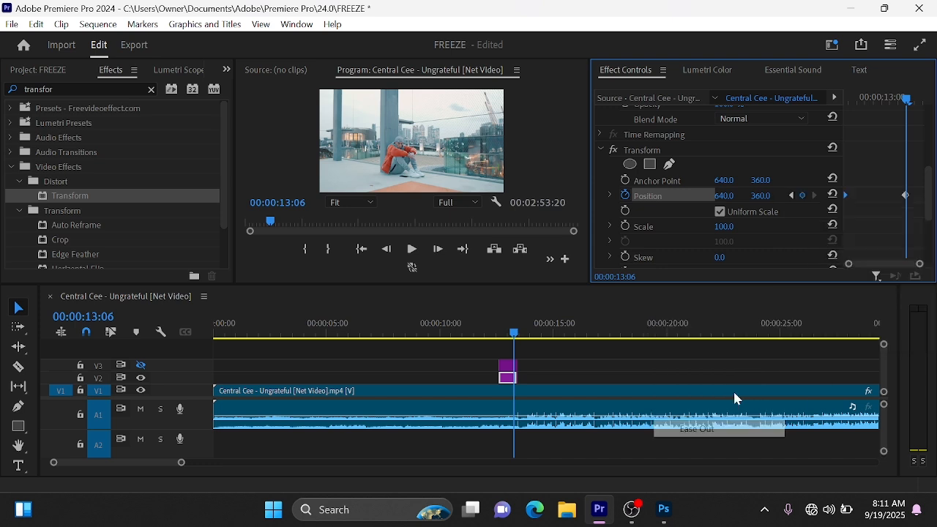
pyautogui.rightClick(906, 196)
pyautogui.moveTo(849, 330)
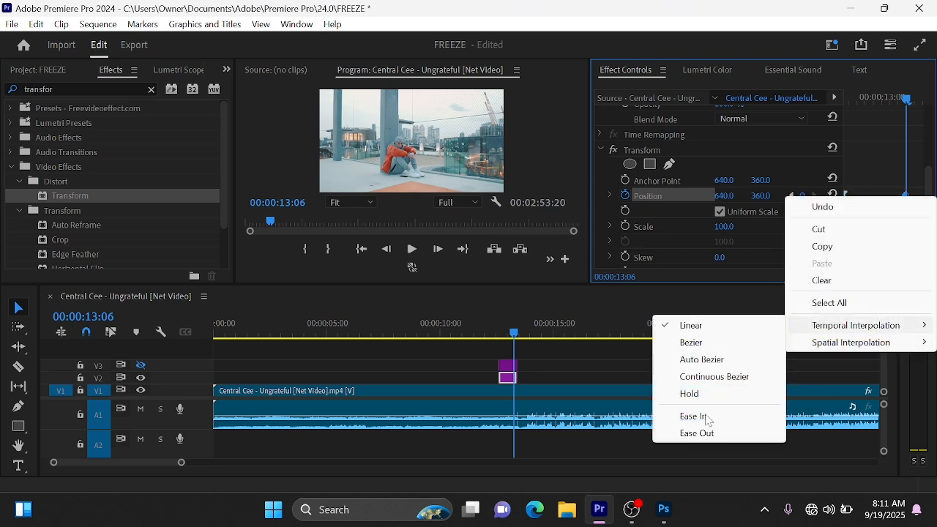
pyautogui.click(708, 421)
# Step: Turn off the composition's shutter angle in the V2 still's Transform effect and set Shutter Angle to 360
pyautogui.moveTo(930, 178); pyautogui.dragTo(926, 240)
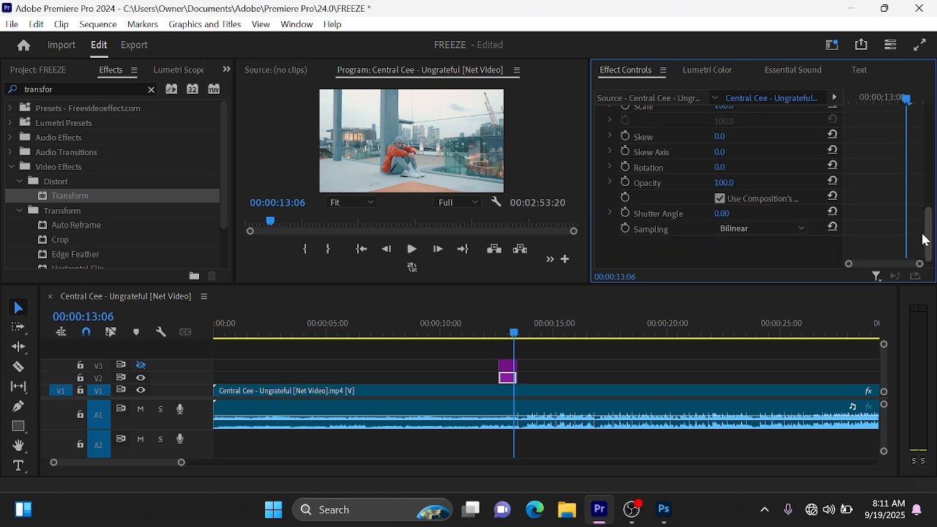
pyautogui.click(720, 199)
pyautogui.click(726, 213)
# Step: Preview the V2 still's slide-in, make the V3 track visible again, and preview both layers together
pyautogui.click(487, 336)
pyautogui.press('space')
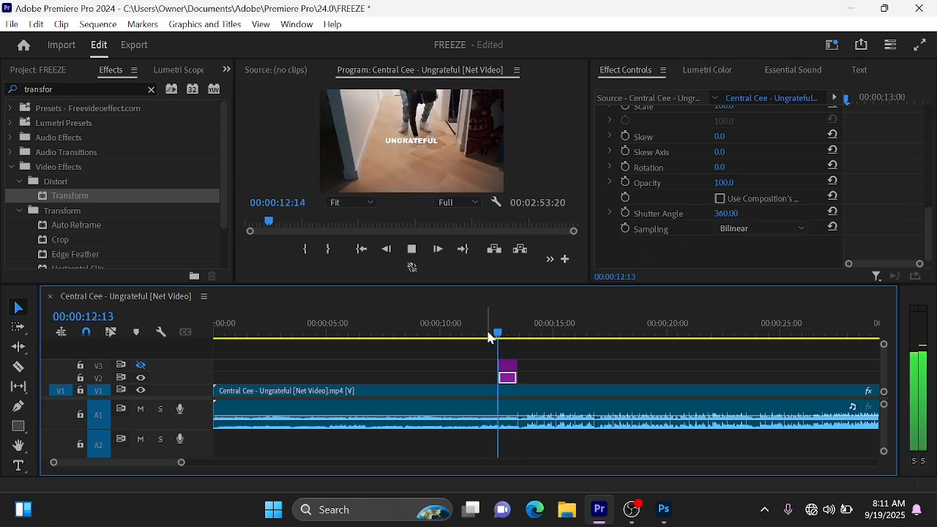
pyautogui.press('space')
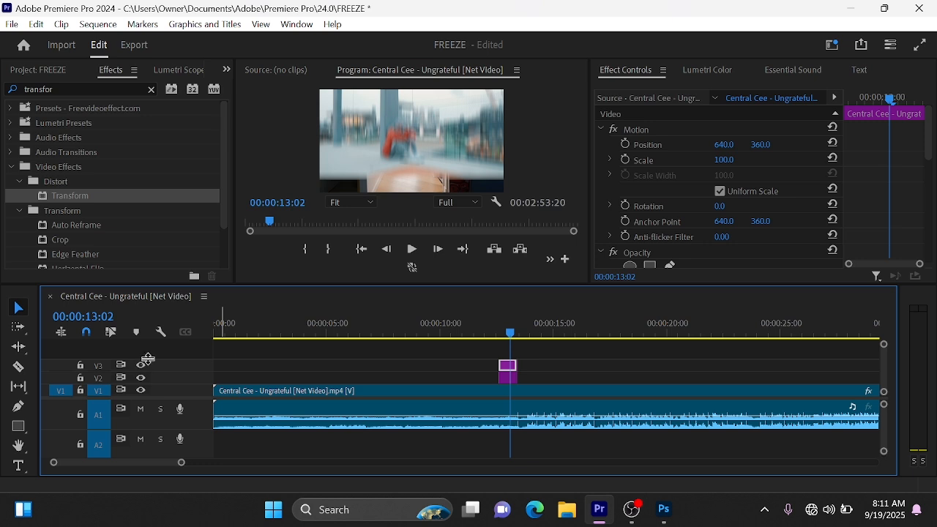
pyautogui.click(497, 337)
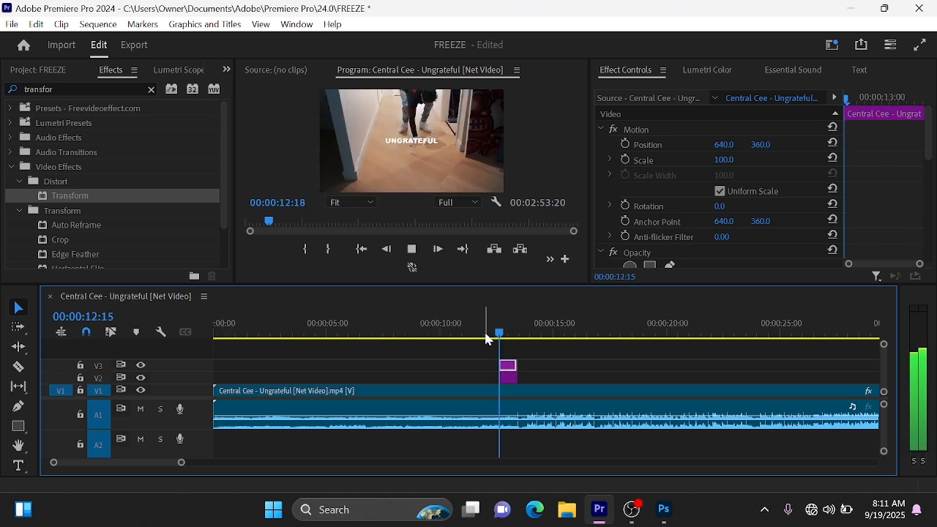
pyautogui.press('space')
pyautogui.moveTo(486, 339); pyautogui.dragTo(469, 339)
pyautogui.press('space')
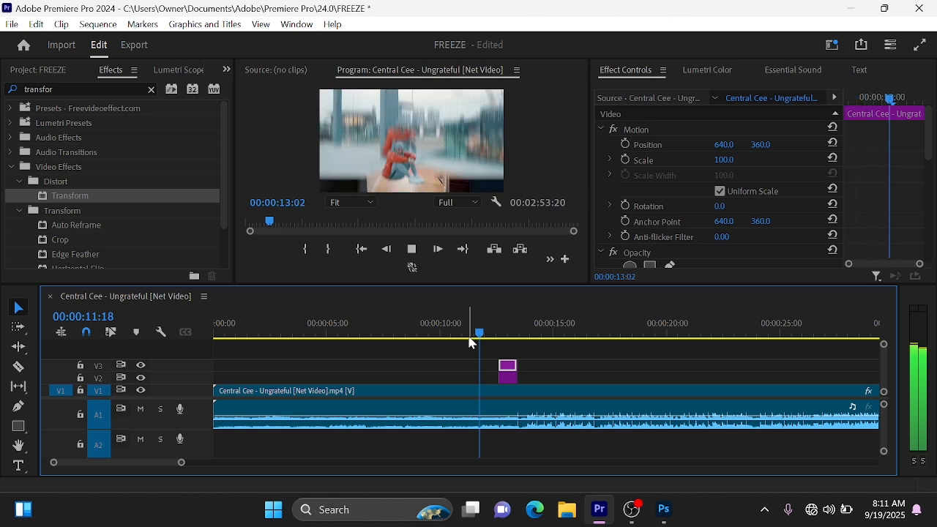
pyautogui.press('space')
# Step: Move the V2 still's first Transform Position keyframe closer to the second one to shorten its slide-in
pyautogui.click(499, 338)
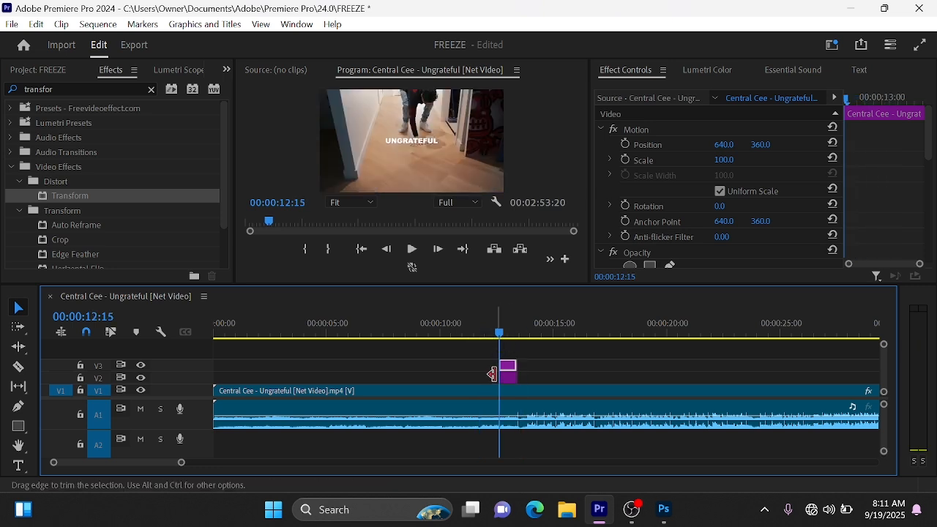
pyautogui.moveTo(930, 121); pyautogui.dragTo(933, 183)
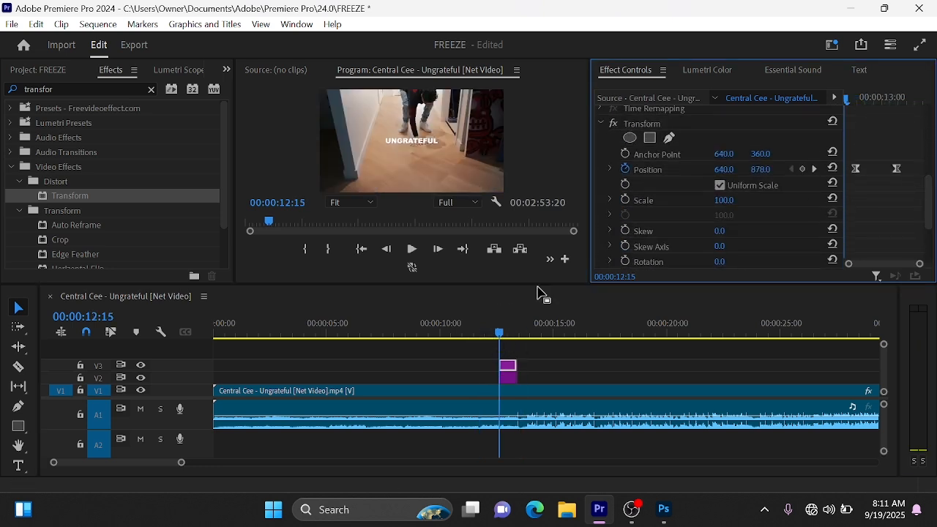
pyautogui.click(509, 377)
pyautogui.moveTo(929, 117); pyautogui.dragTo(923, 187)
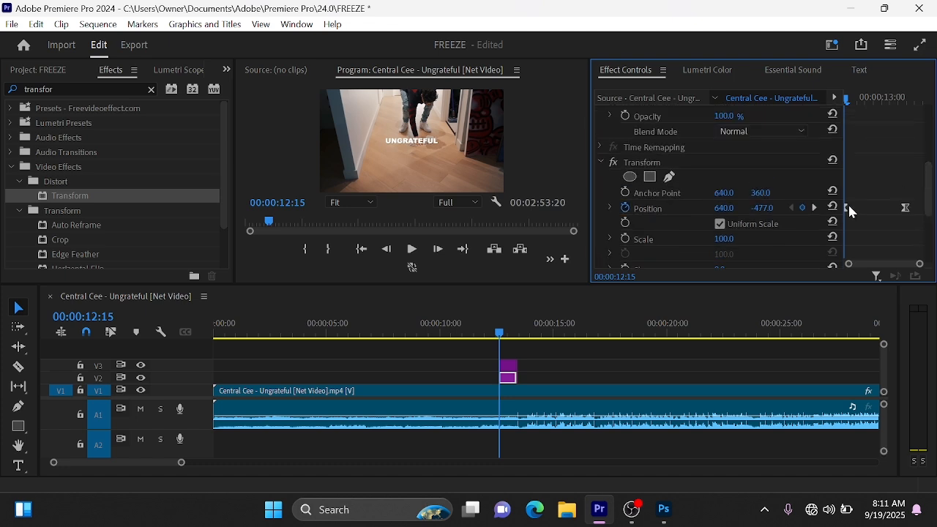
pyautogui.moveTo(847, 207); pyautogui.dragTo(877, 213)
# Step: Preview the adjusted freeze-frame transition and save the project
pyautogui.click(476, 332)
pyautogui.press('space')
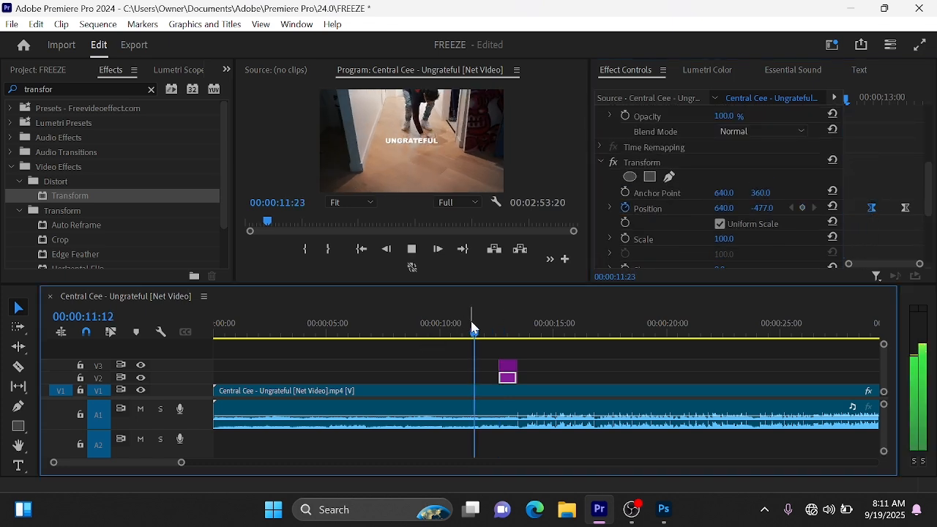
pyautogui.hotkey('ctrl', 's')
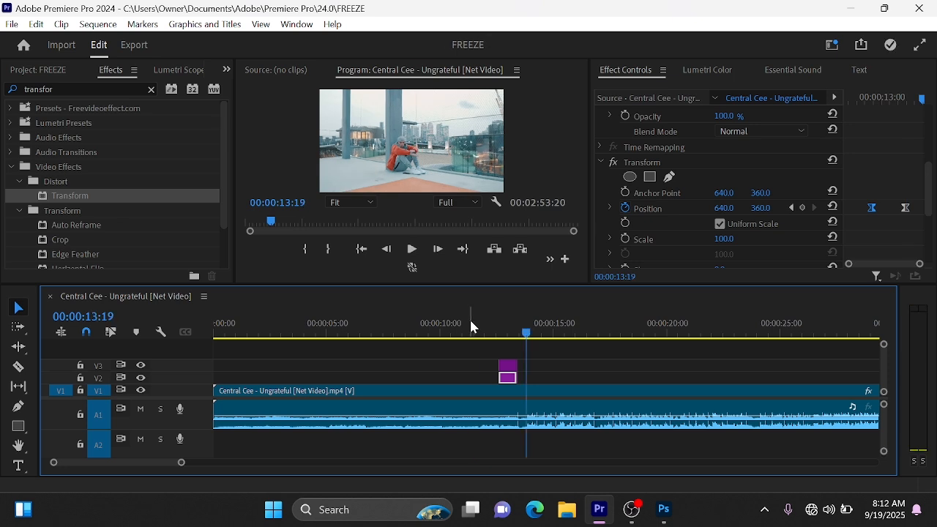
# Step: Replay the finished transition from about 00:00:11:06 and return the playhead to the clips' start at 00:00:12:15
pyautogui.click(471, 331)
pyautogui.press('space')
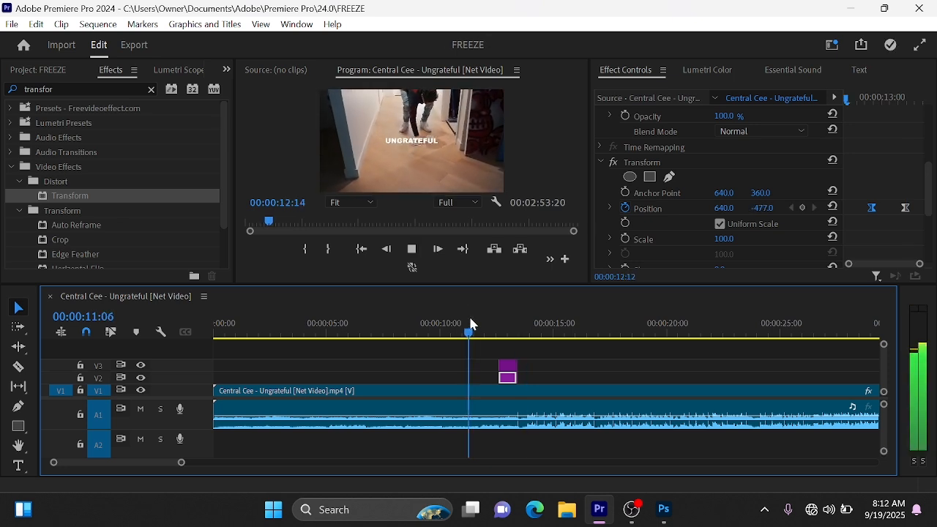
pyautogui.press('space')
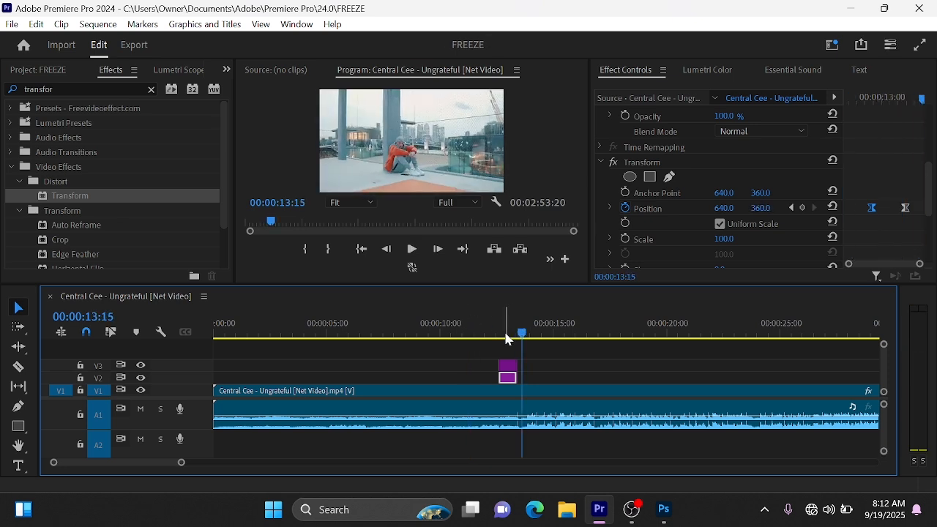
pyautogui.click(501, 335)
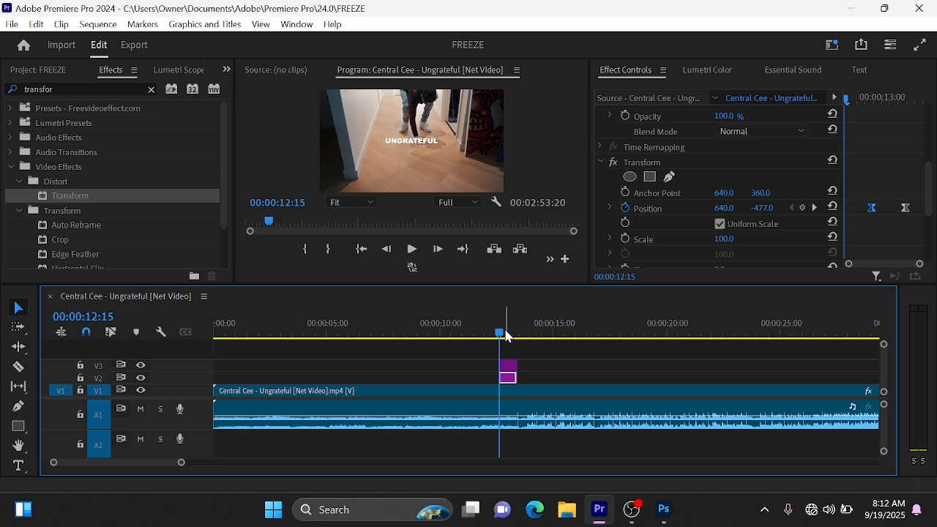
pyautogui.moveTo(634, 517)
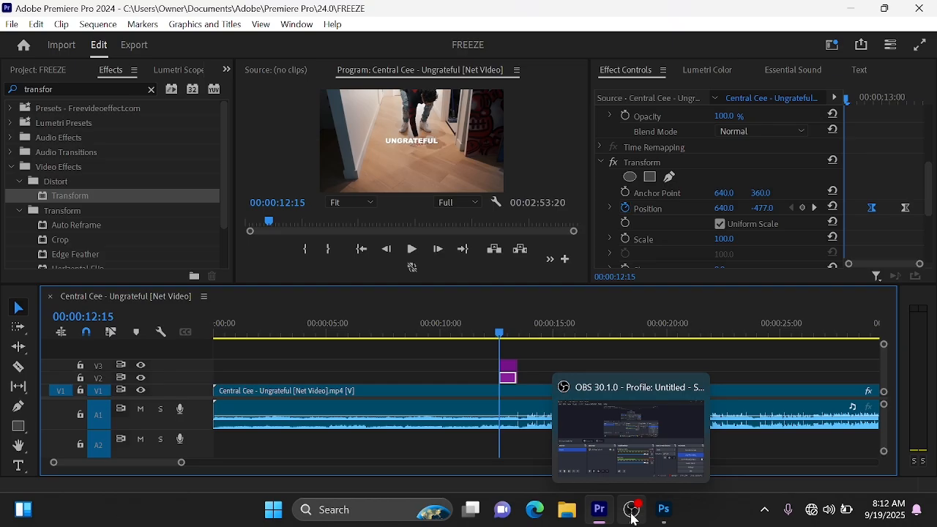